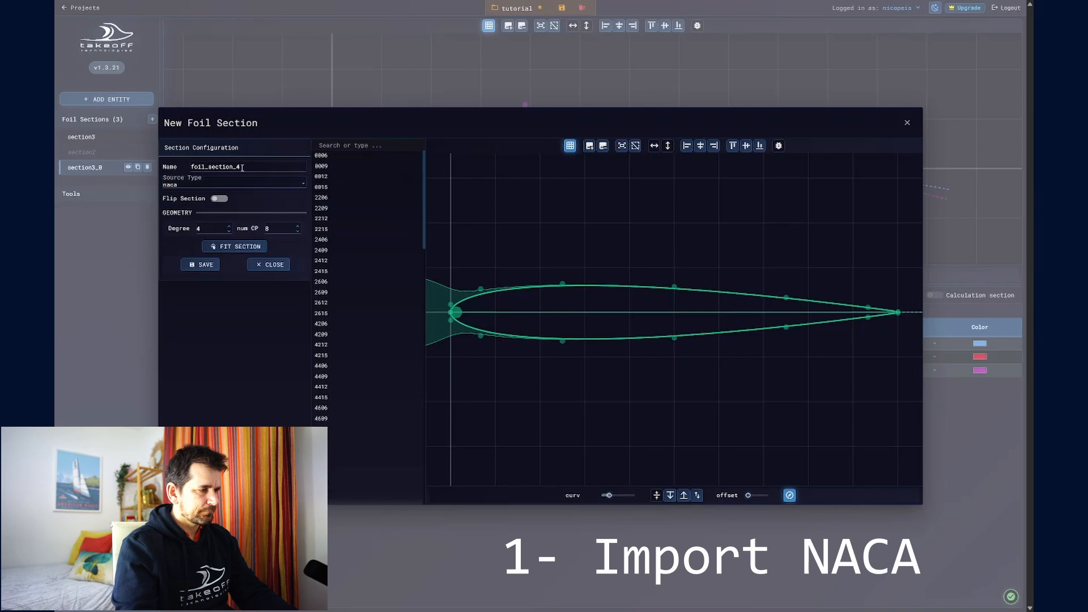
Step: Preview the NACA 2412, 4415 and 6215 profiles against the current foil section
{"action": "left_click", "coordinate": [242, 168]}
{"action": "left_click", "coordinate": [347, 260]}
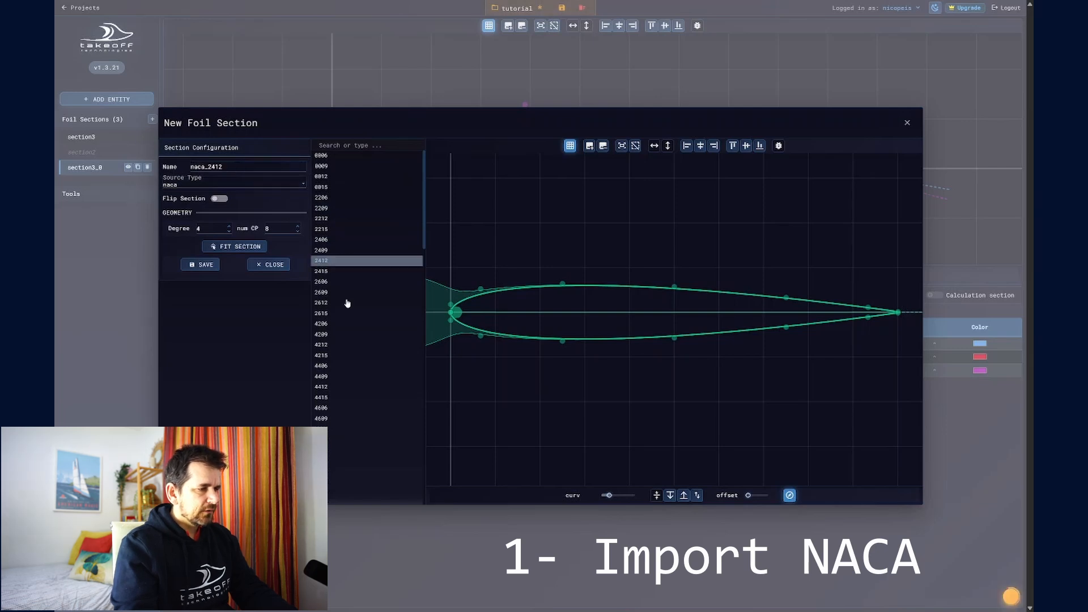
{"action": "left_click", "coordinate": [359, 397]}
{"action": "scroll", "coordinate": [357, 351], "scroll_direction": "down", "scroll_amount": 2}
{"action": "left_click", "coordinate": [357, 385]}
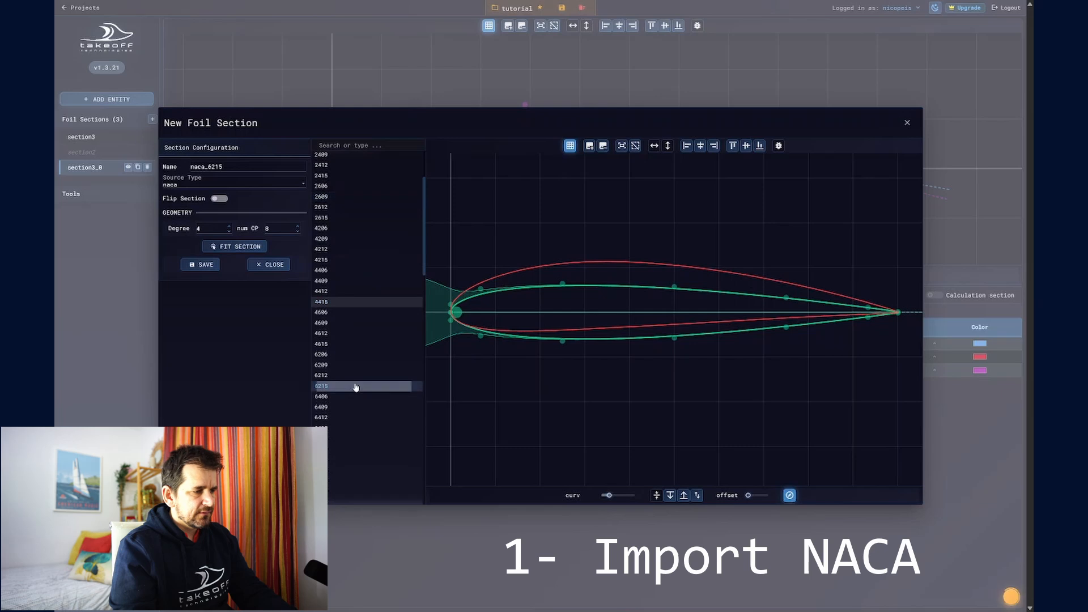
Step: Specify the NACA 2413 profile as the source and fit the section to it
{"action": "left_click", "coordinate": [348, 145]}
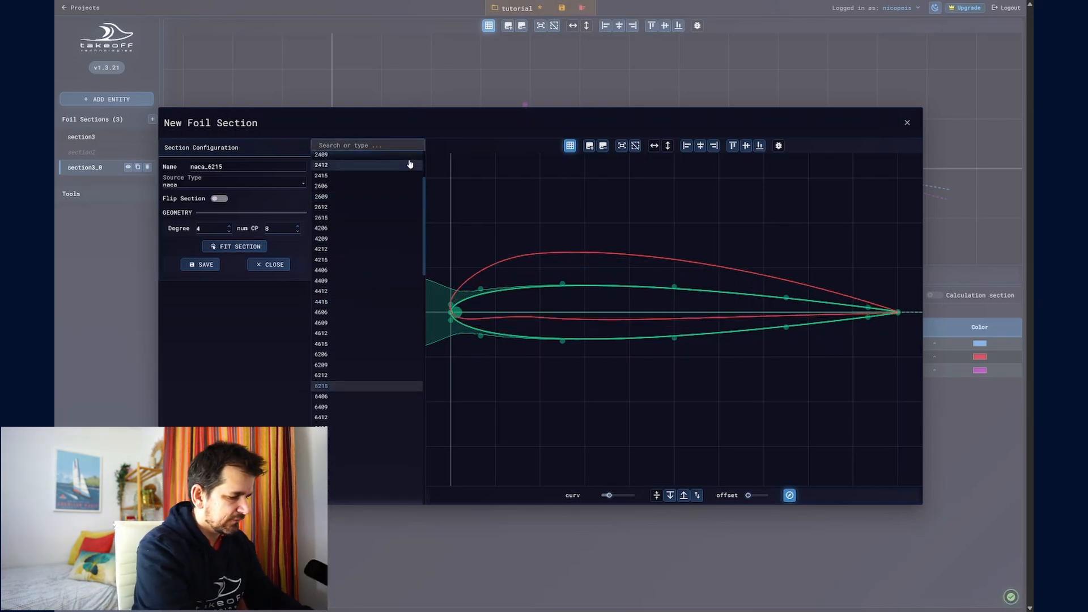
{"action": "type", "text": "2412"}
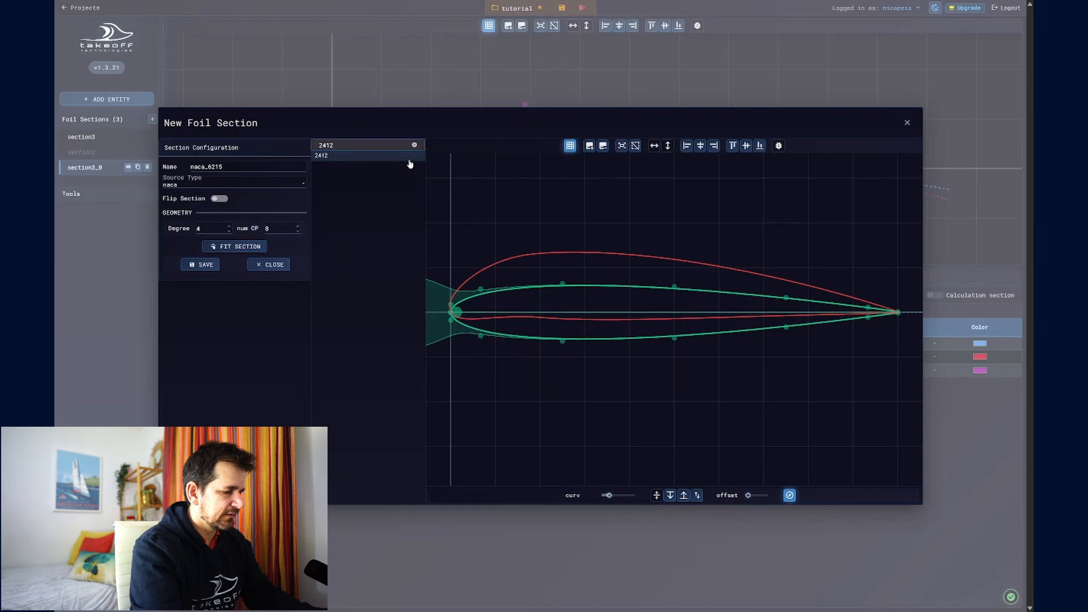
{"action": "key", "text": "BackSpace"}
{"action": "type", "text": "3"}
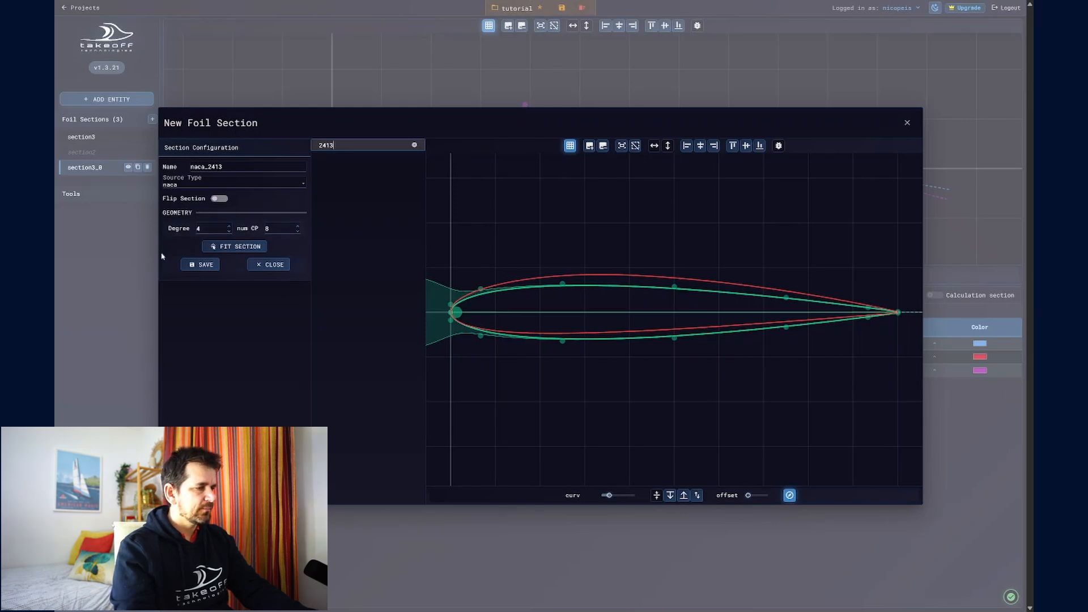
{"action": "left_click", "coordinate": [237, 248]}
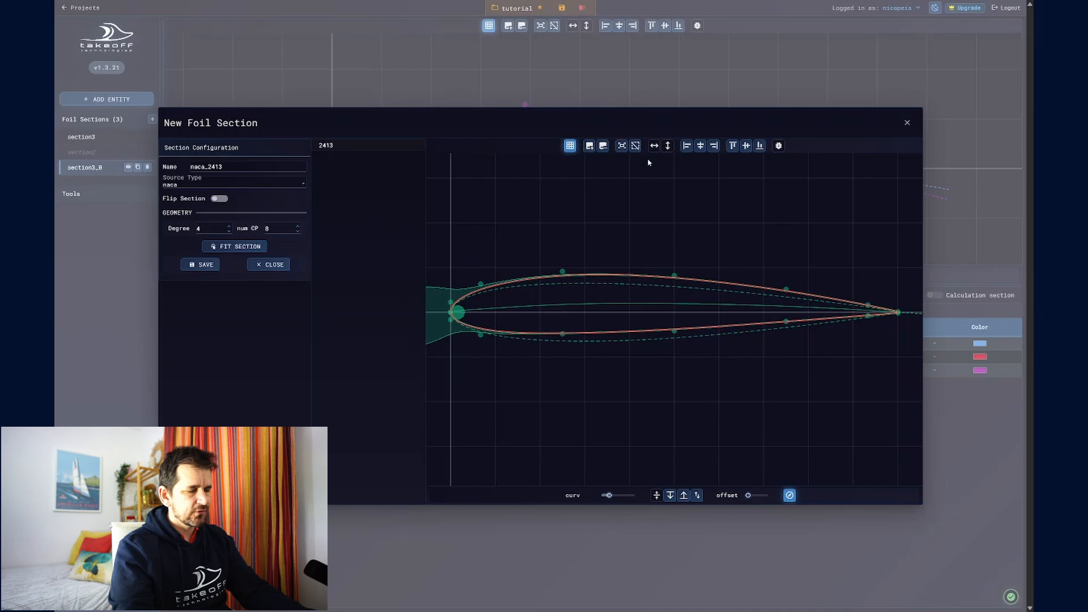
Step: Inspect the fit near the leading edge, set the number of control points to 9 and refit the section
{"action": "scroll", "coordinate": [483, 304], "scroll_direction": "up", "scroll_amount": 10}
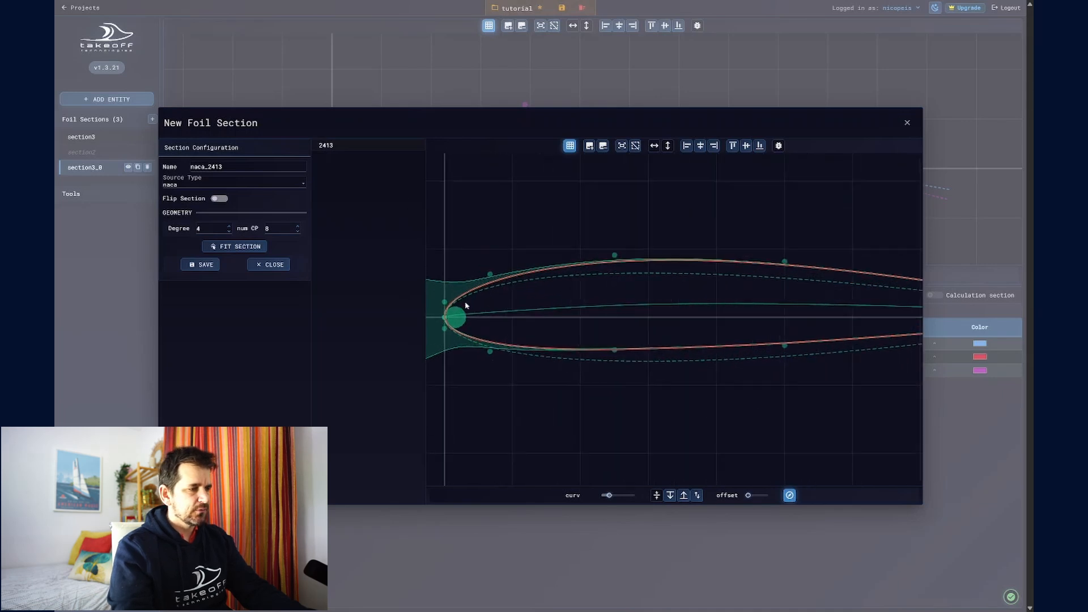
{"action": "scroll", "coordinate": [551, 279], "scroll_direction": "down", "scroll_amount": 10}
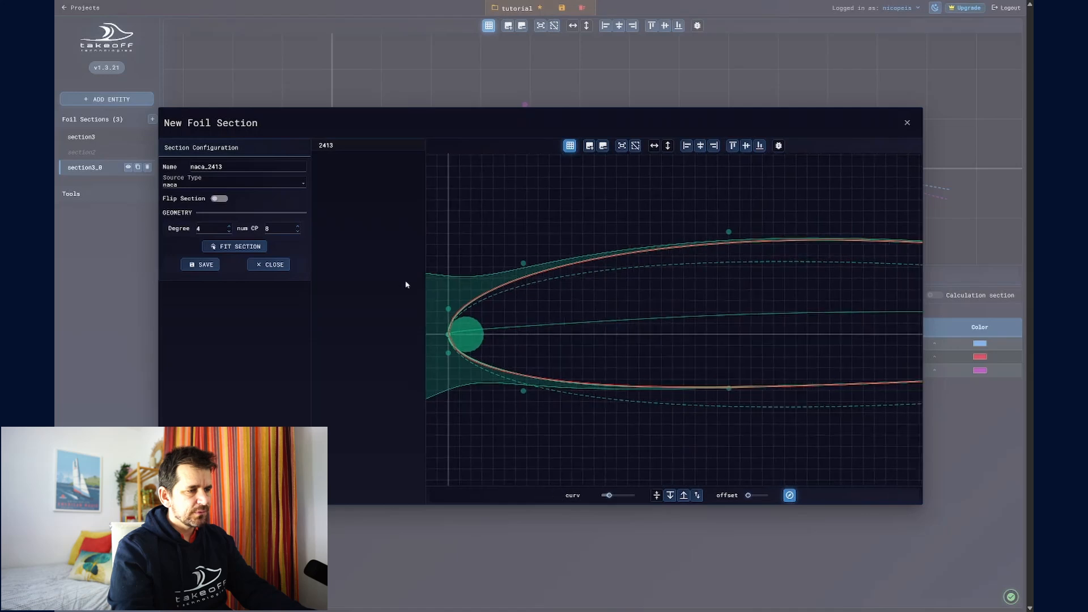
{"action": "scroll", "coordinate": [605, 301], "scroll_direction": "up", "scroll_amount": 8}
{"action": "scroll", "coordinate": [635, 324], "scroll_direction": "down", "scroll_amount": 6}
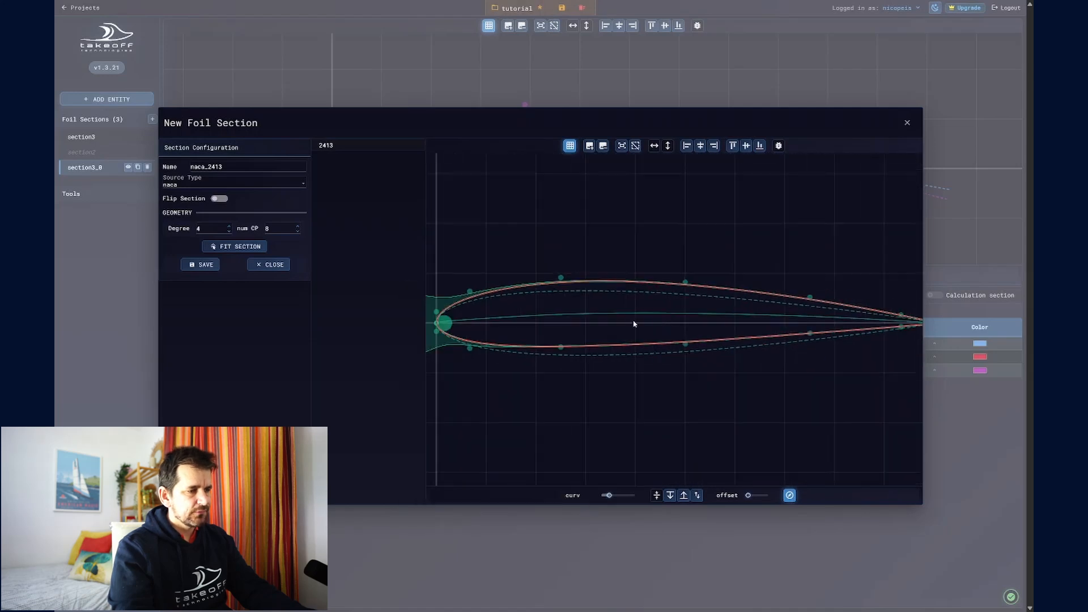
{"action": "left_click", "coordinate": [297, 227]}
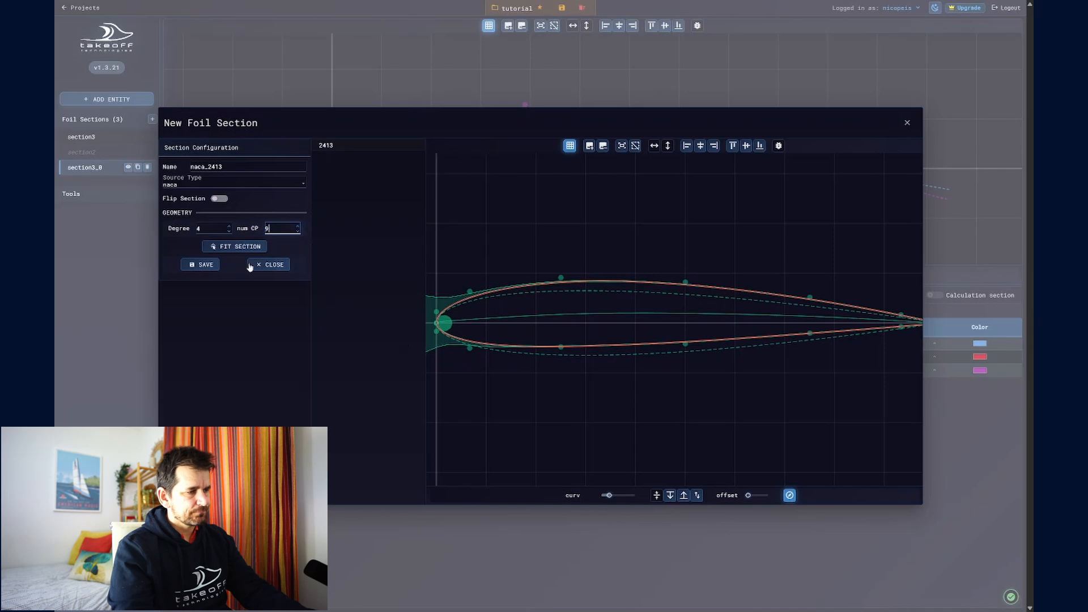
{"action": "left_click", "coordinate": [231, 246]}
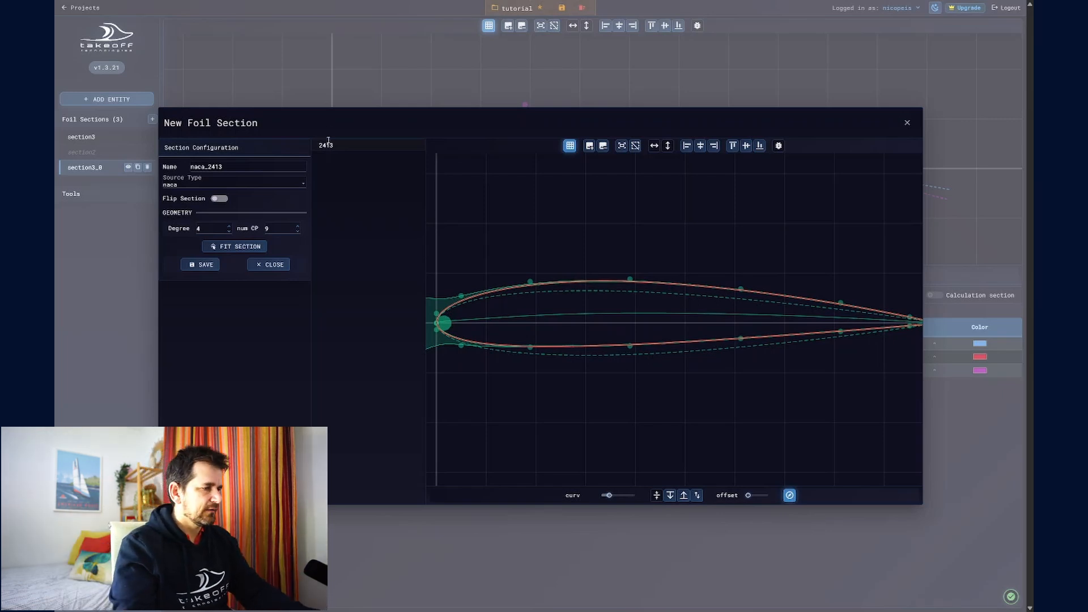
Step: Choose the NACA 35012 profile instead, fit the section to it and save it as naca_35012
{"action": "left_click_drag", "start_coordinate": [336, 146], "coordinate": [313, 146]}
{"action": "key", "text": "BackSpace"}
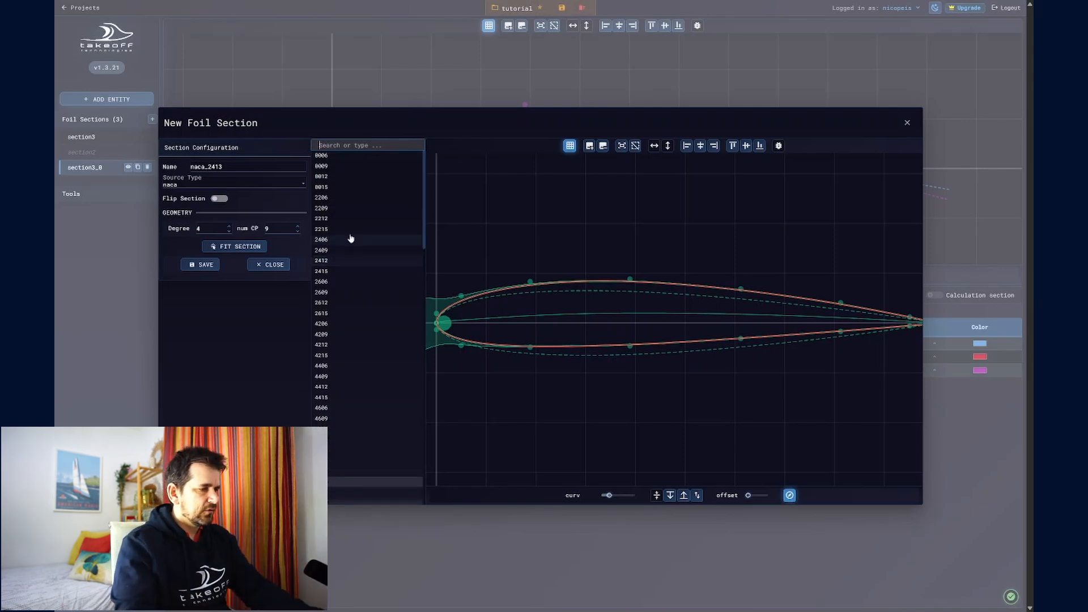
{"action": "scroll", "coordinate": [376, 289], "scroll_direction": "down", "scroll_amount": 10}
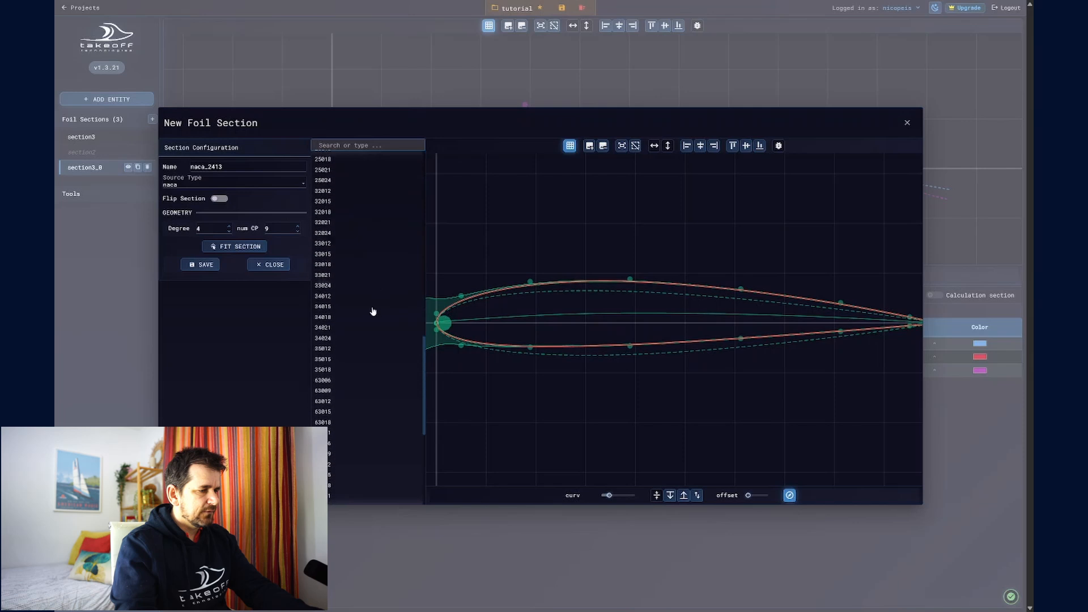
{"action": "left_click", "coordinate": [361, 350]}
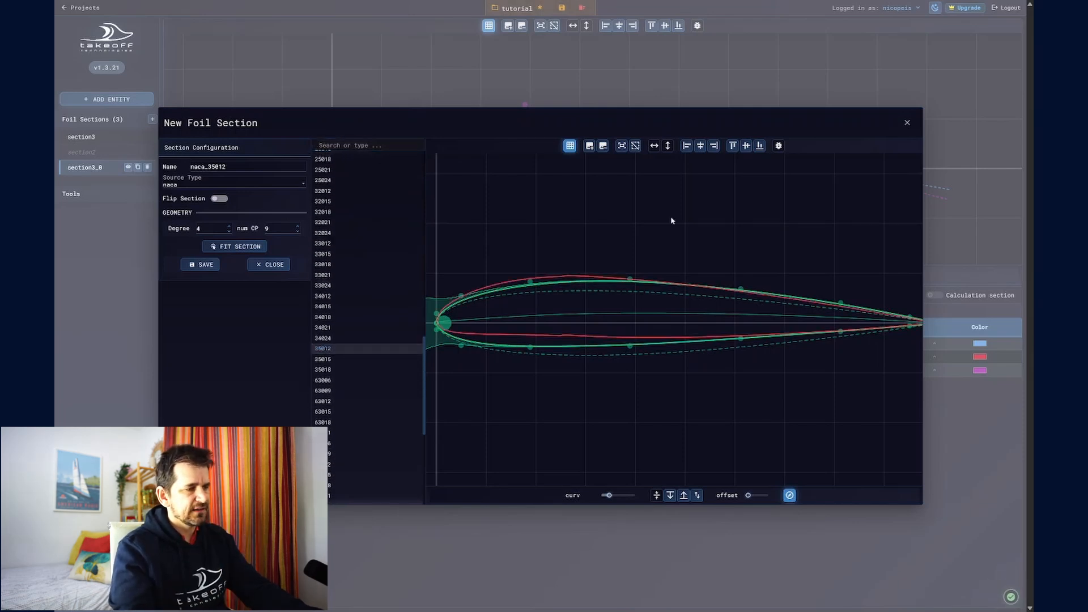
{"action": "left_click", "coordinate": [244, 249]}
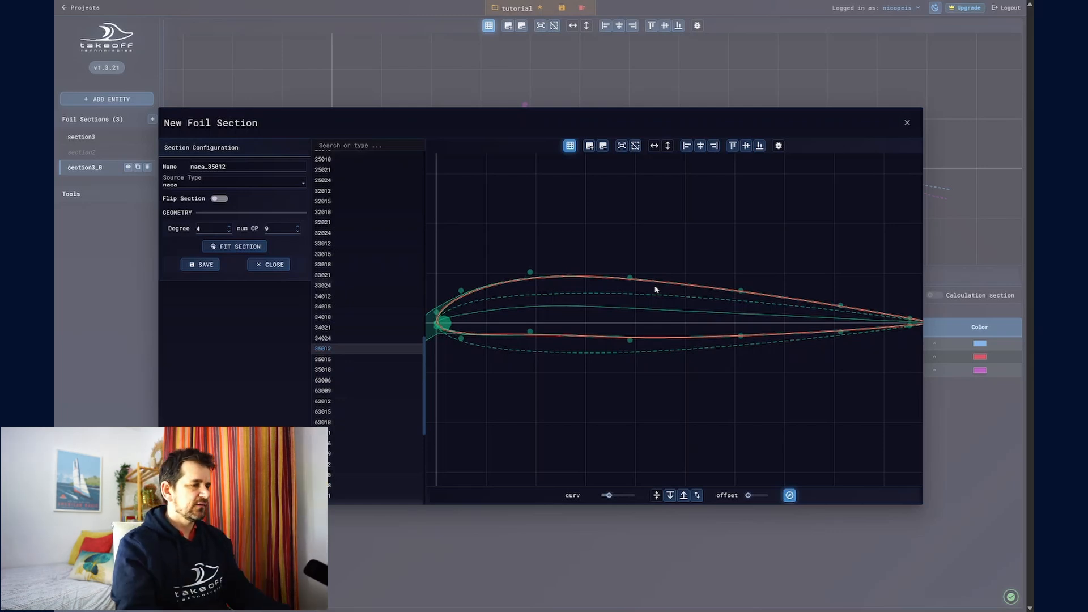
{"action": "left_click", "coordinate": [201, 265]}
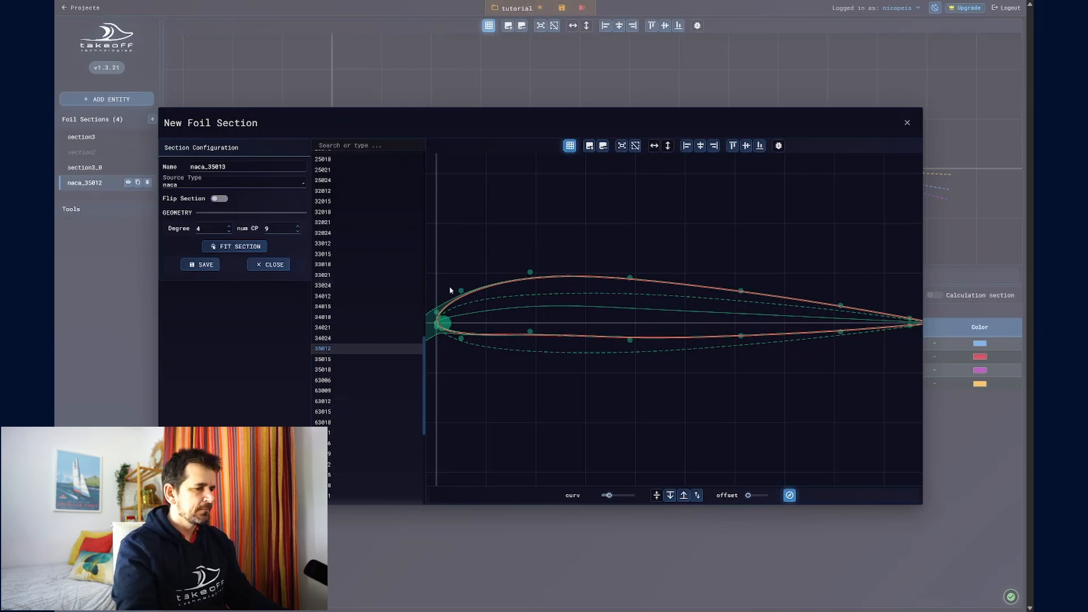
Step: Import the pw106-pw airfoil from the airfoiltools source, fit the section to it and save it as pw106-pw
{"action": "left_click", "coordinate": [187, 185]}
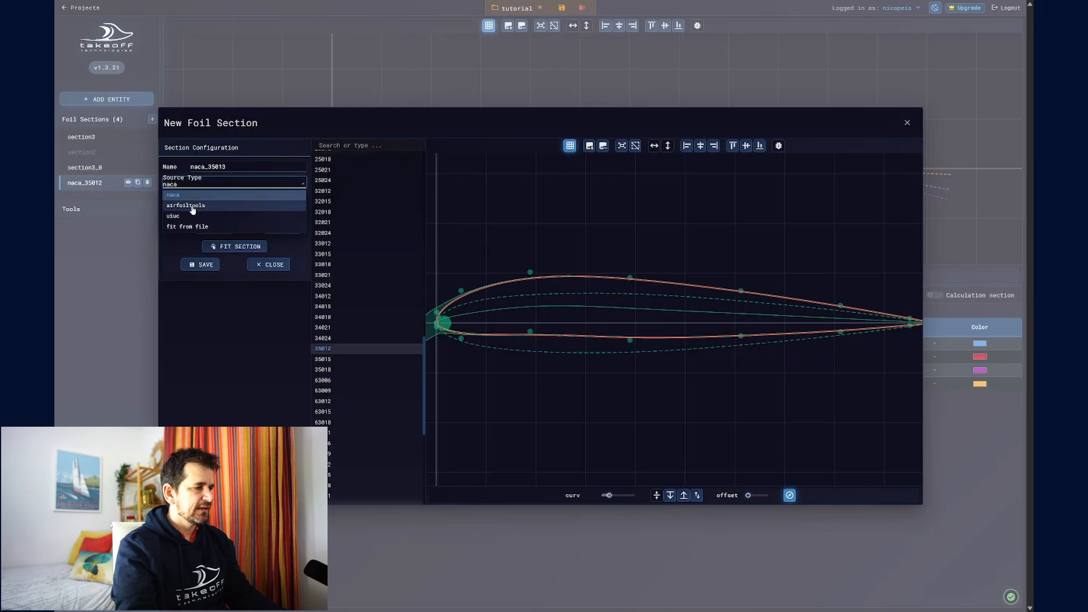
{"action": "left_click", "coordinate": [184, 207]}
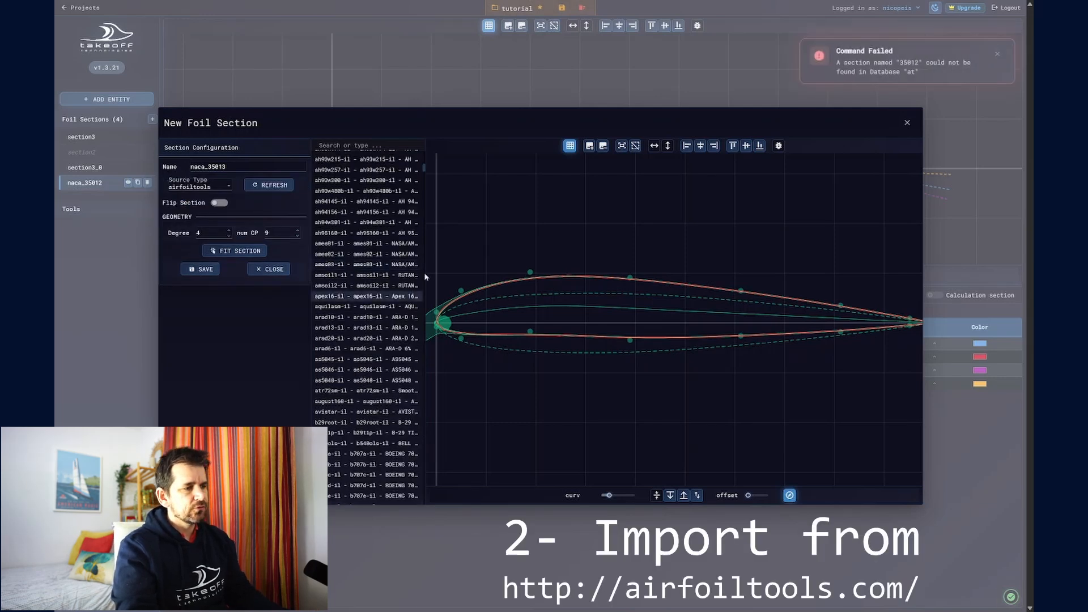
{"action": "scroll", "coordinate": [406, 342], "scroll_direction": "down", "scroll_amount": 15}
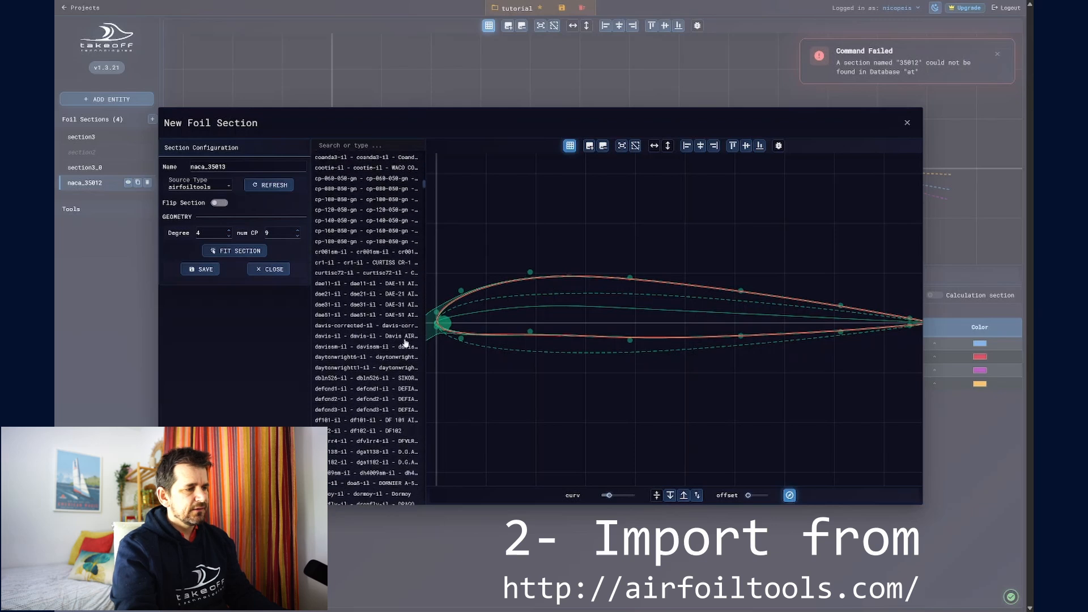
{"action": "scroll", "coordinate": [406, 342], "scroll_direction": "down", "scroll_amount": 15}
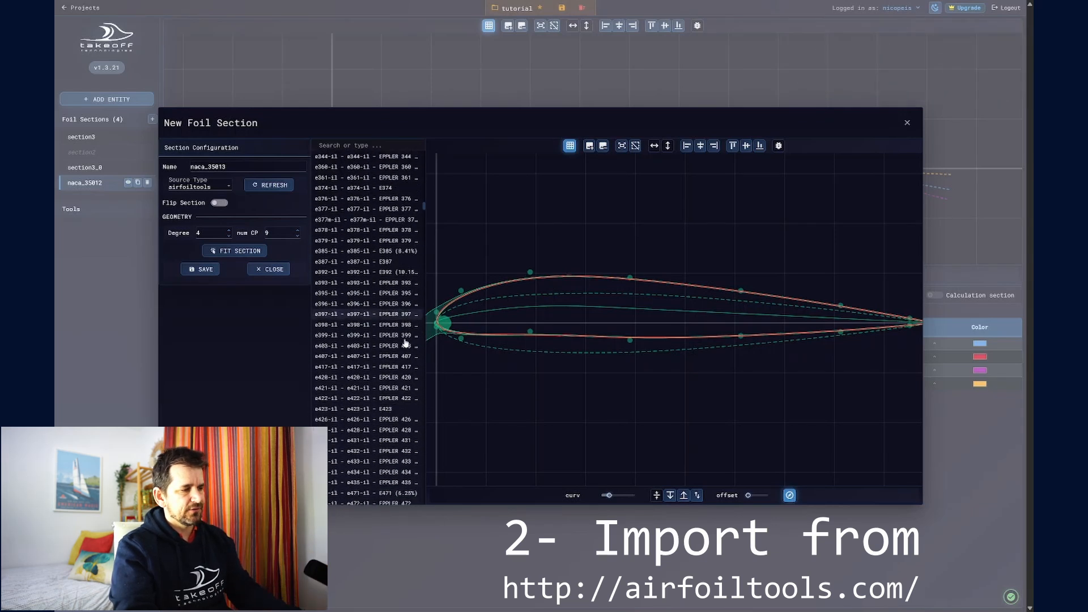
{"action": "scroll", "coordinate": [406, 343], "scroll_direction": "down", "scroll_amount": 15}
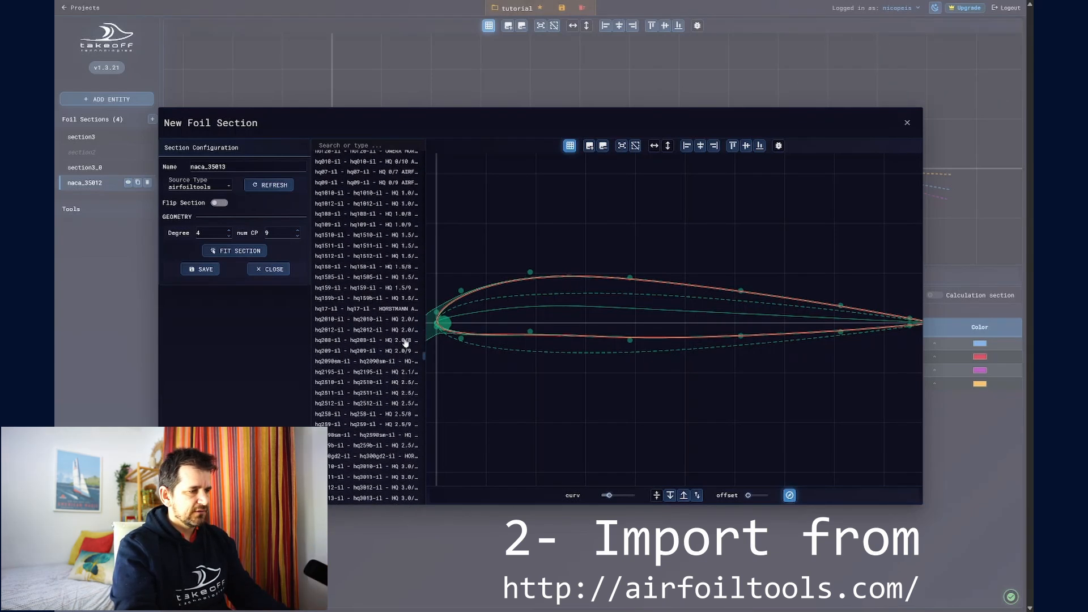
{"action": "scroll", "coordinate": [406, 342], "scroll_direction": "down", "scroll_amount": 15}
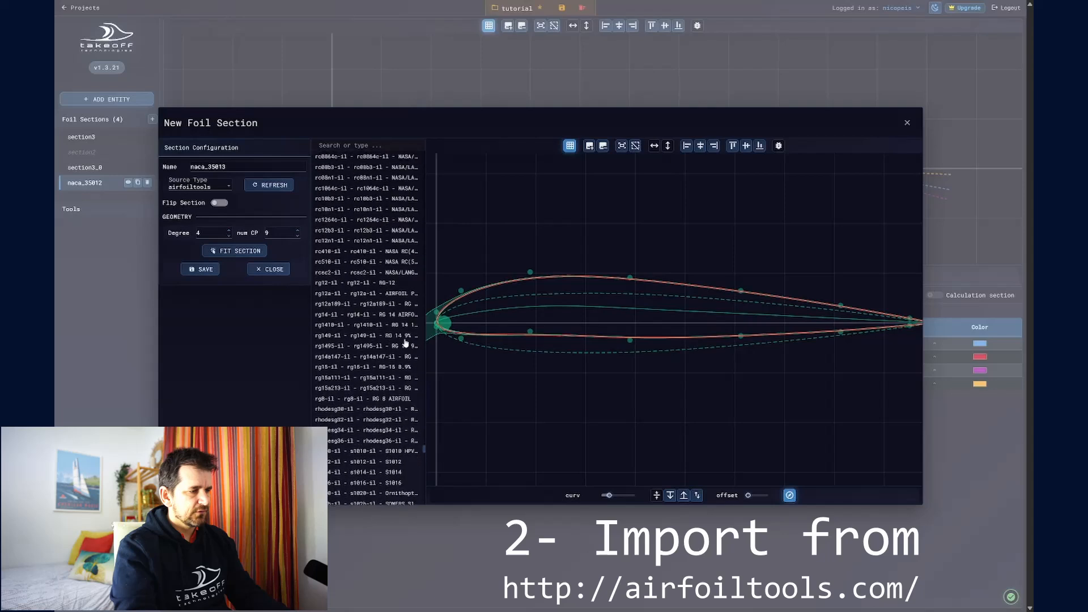
{"action": "left_click", "coordinate": [368, 286]}
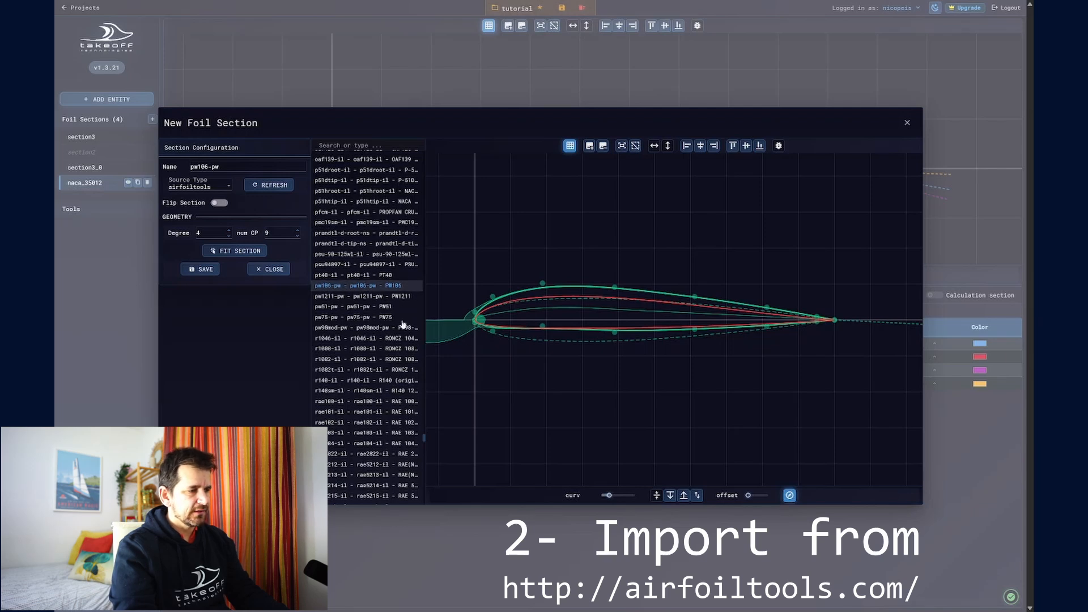
{"action": "left_click", "coordinate": [232, 251]}
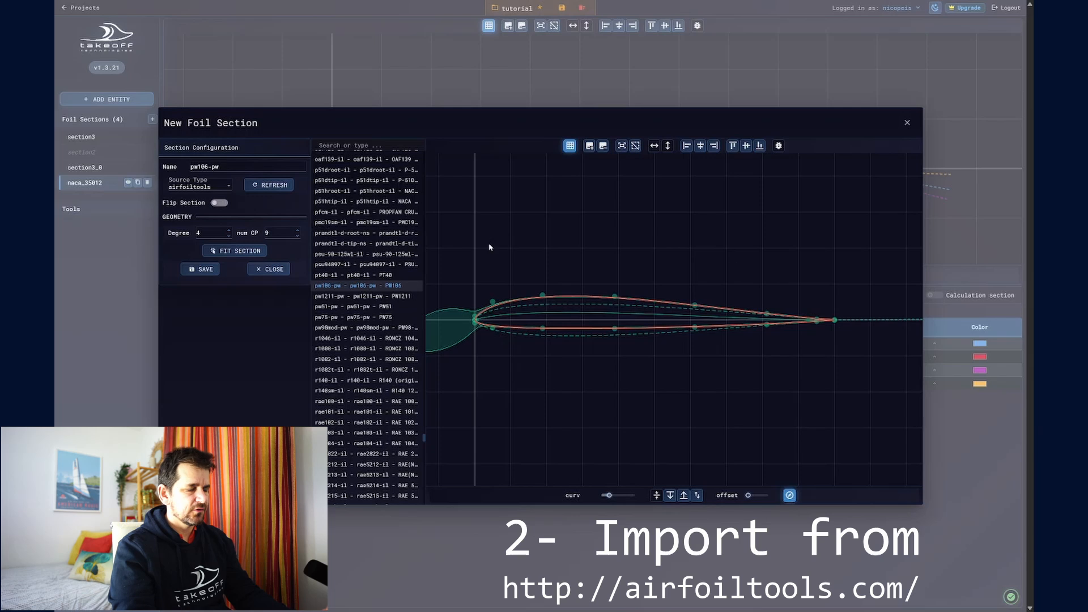
{"action": "left_click", "coordinate": [208, 270]}
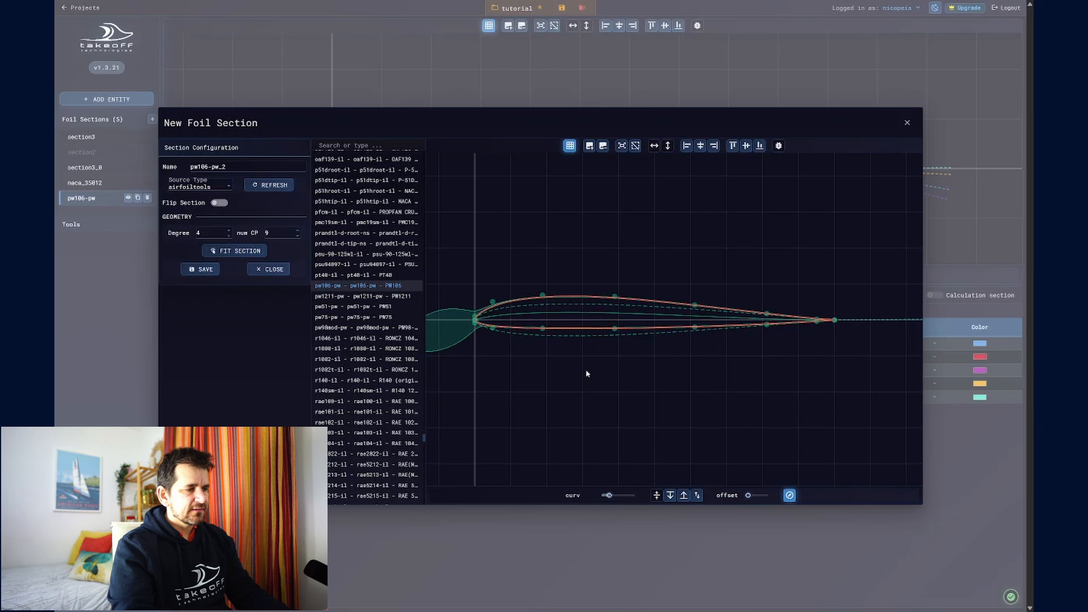
Step: Flip the pw106-pw airfoil and refit the section to the flipped shape
{"action": "left_click", "coordinate": [219, 203]}
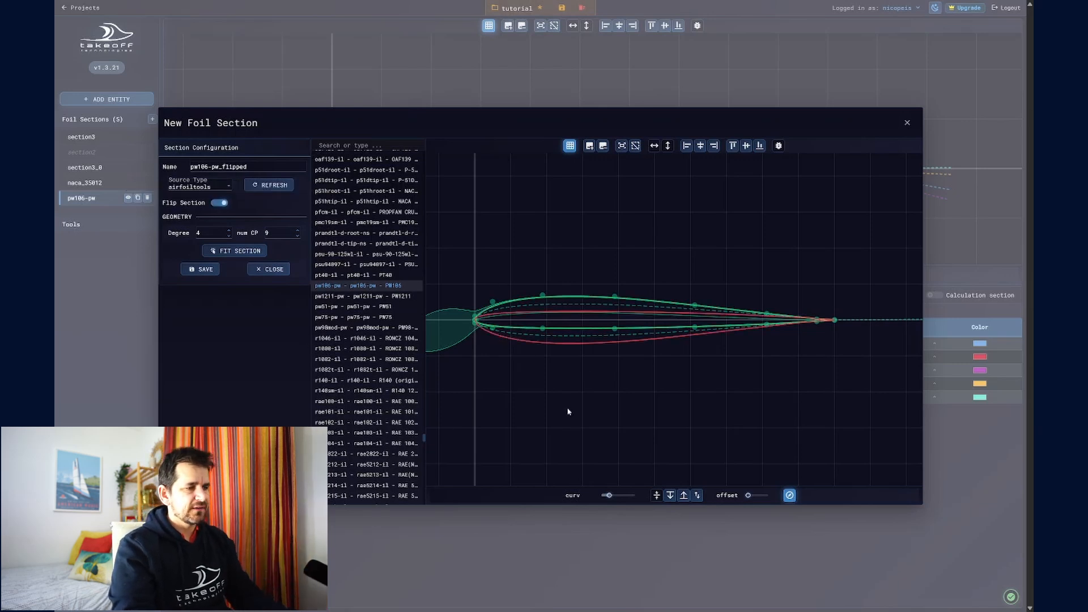
{"action": "left_click", "coordinate": [227, 253]}
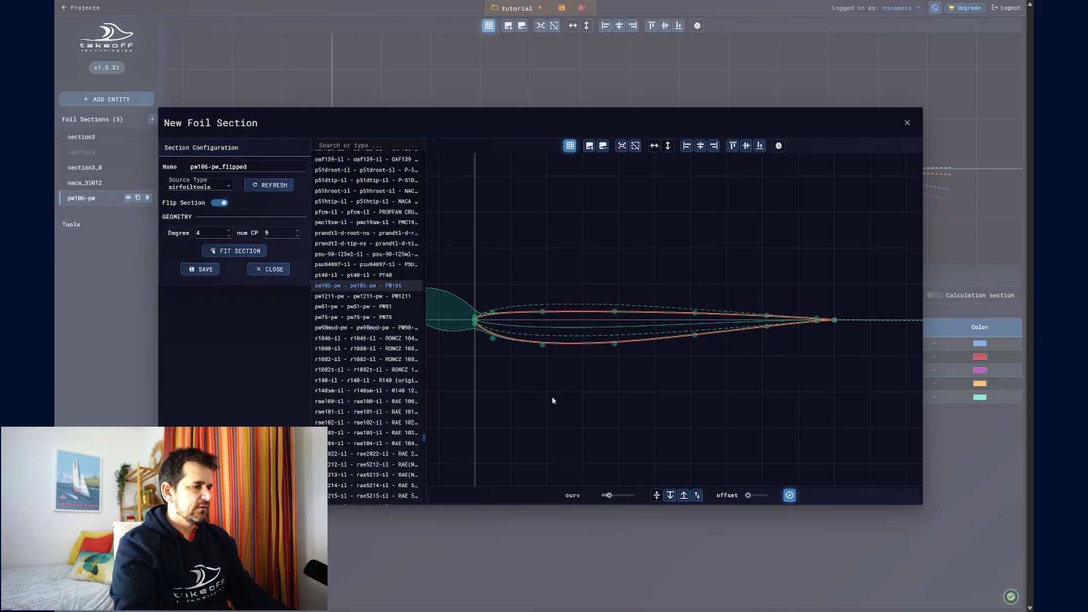
Step: Load mh114.dat from the uiuc source, turn off flipping, fit the section to it and inspect the fit
{"action": "left_click", "coordinate": [212, 185]}
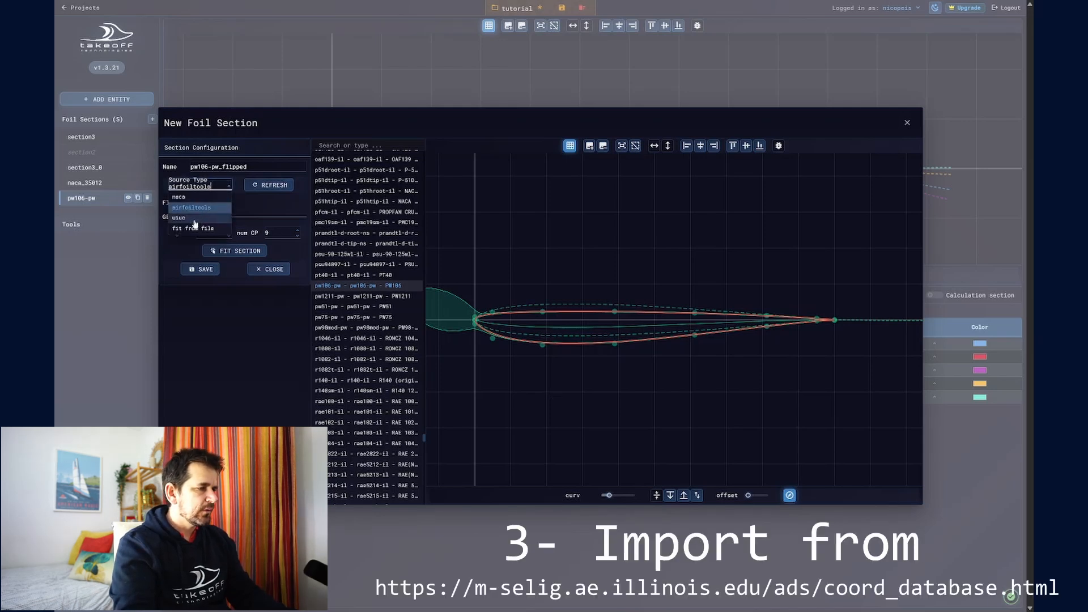
{"action": "key", "text": "Return"}
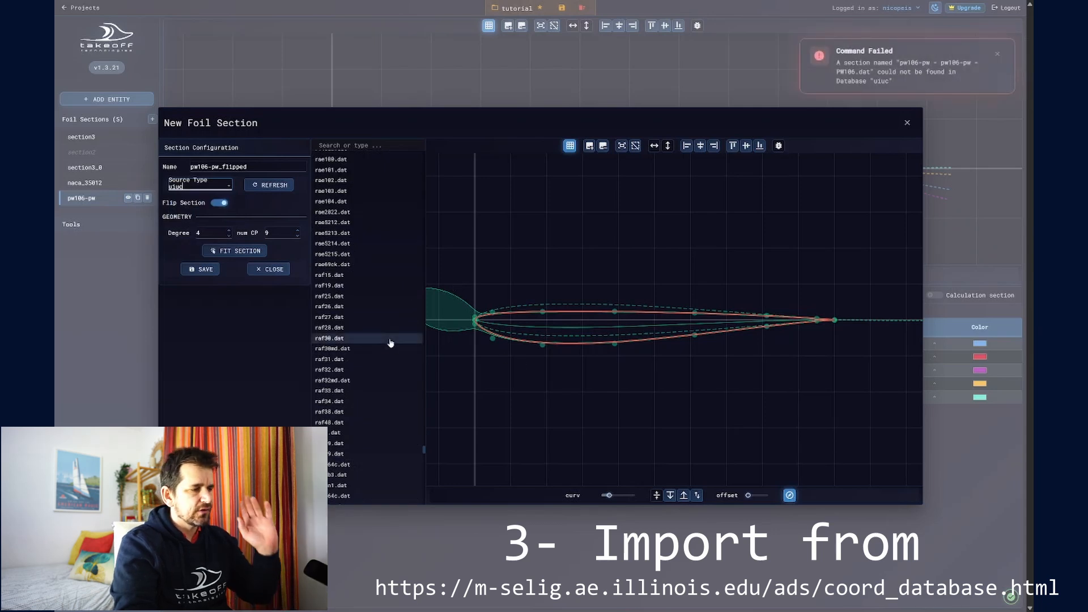
{"action": "scroll", "coordinate": [389, 356], "scroll_direction": "down", "scroll_amount": 5}
{"action": "scroll", "coordinate": [390, 356], "scroll_direction": "up", "scroll_amount": 10}
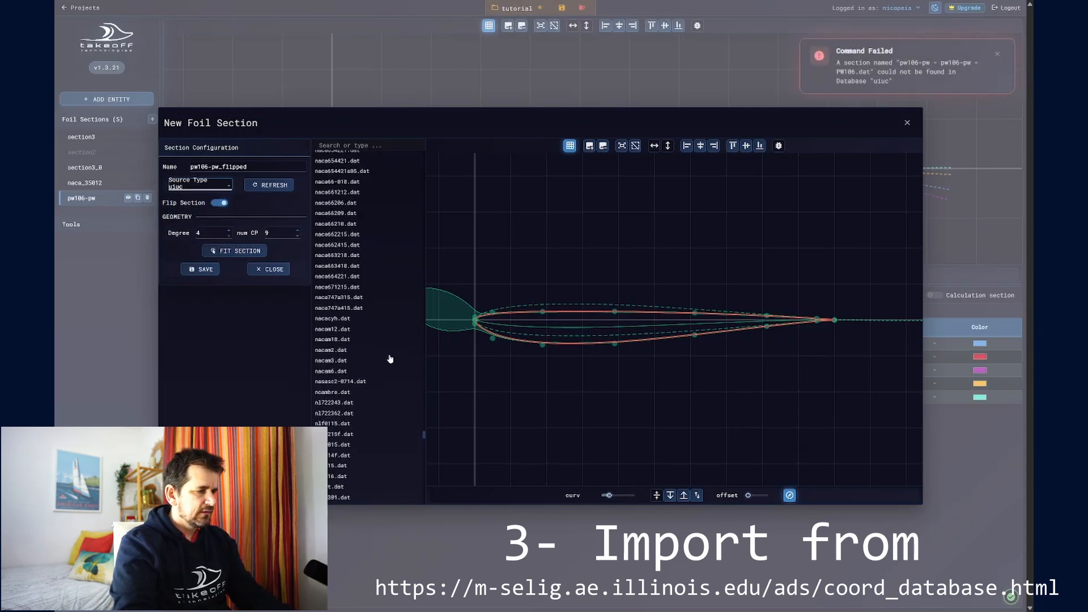
{"action": "left_click", "coordinate": [361, 325]}
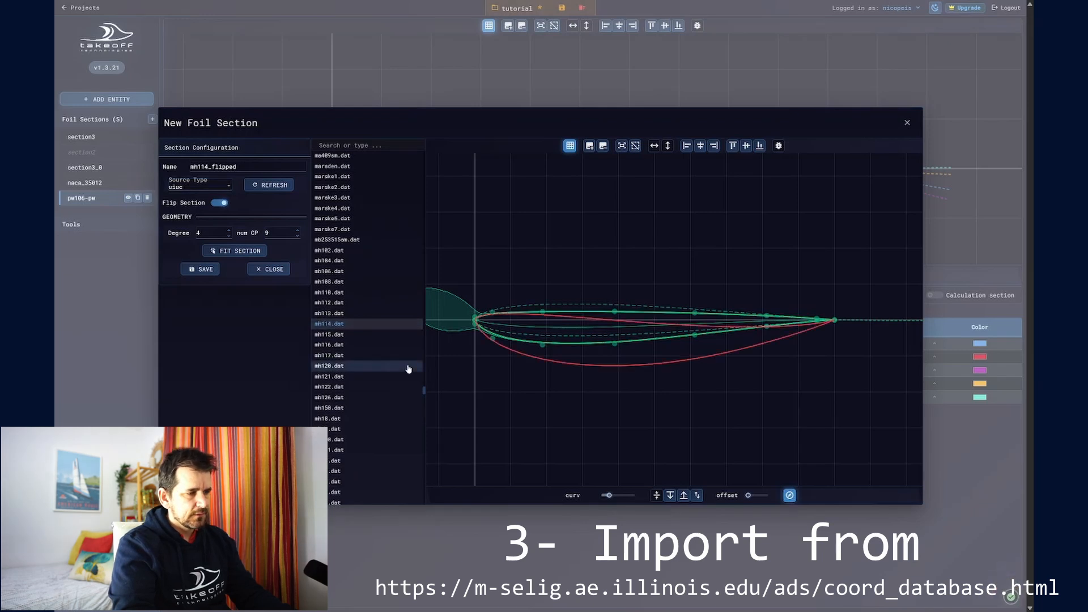
{"action": "left_click", "coordinate": [220, 203]}
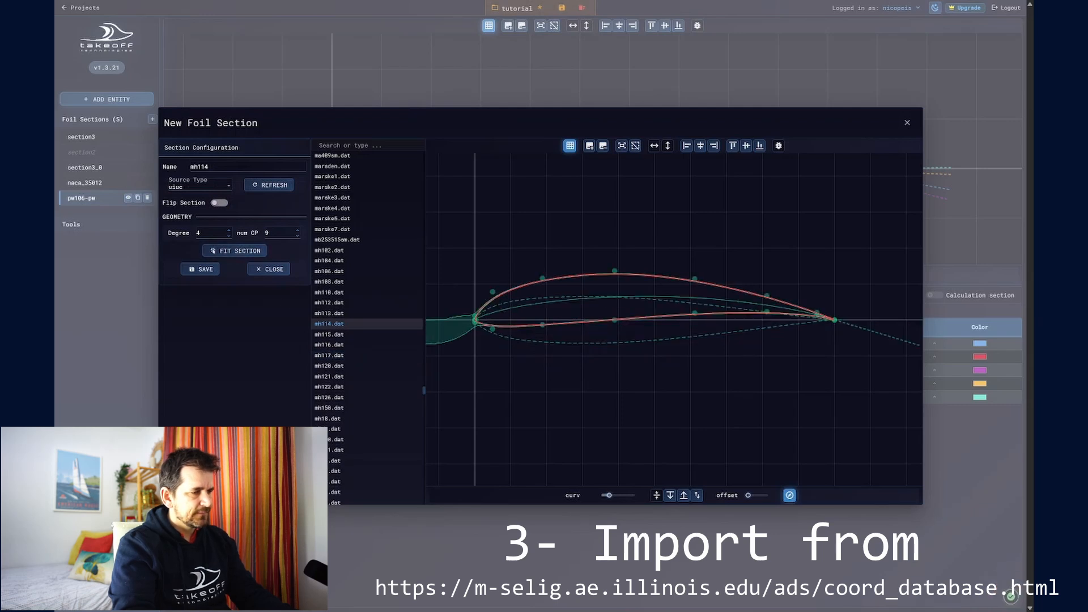
{"action": "scroll", "coordinate": [478, 322], "scroll_direction": "up", "scroll_amount": 5}
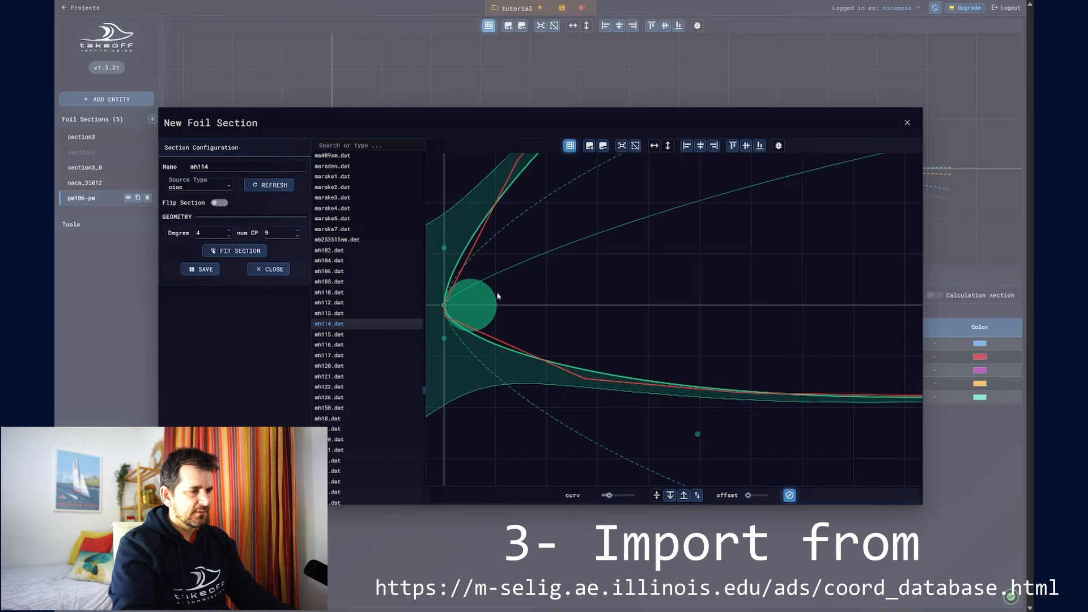
{"action": "scroll", "coordinate": [518, 313], "scroll_direction": "down", "scroll_amount": 5}
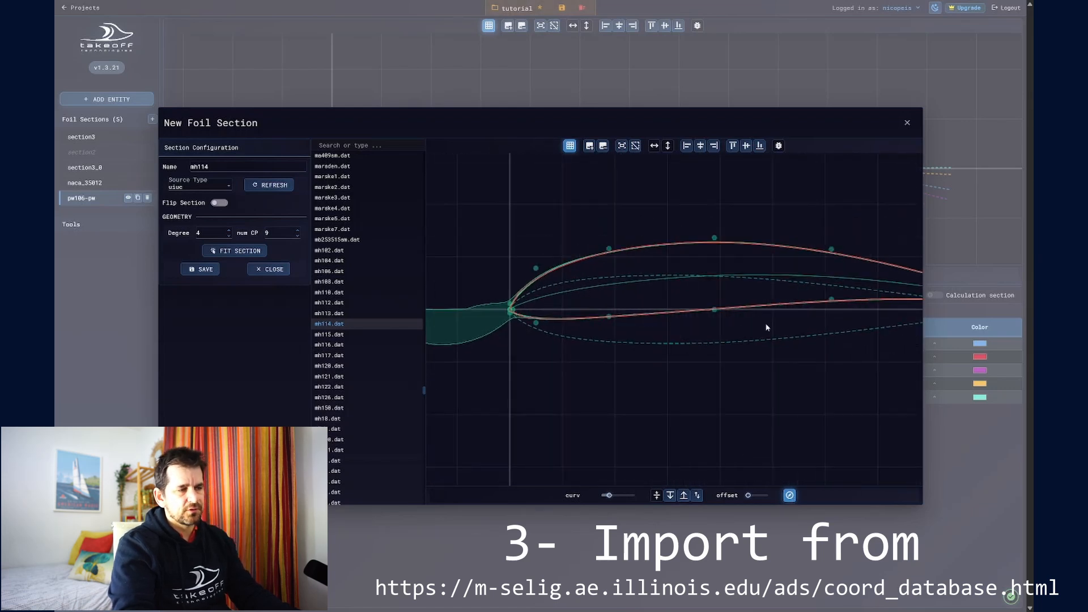
{"action": "scroll", "coordinate": [650, 326], "scroll_direction": "down", "scroll_amount": 2}
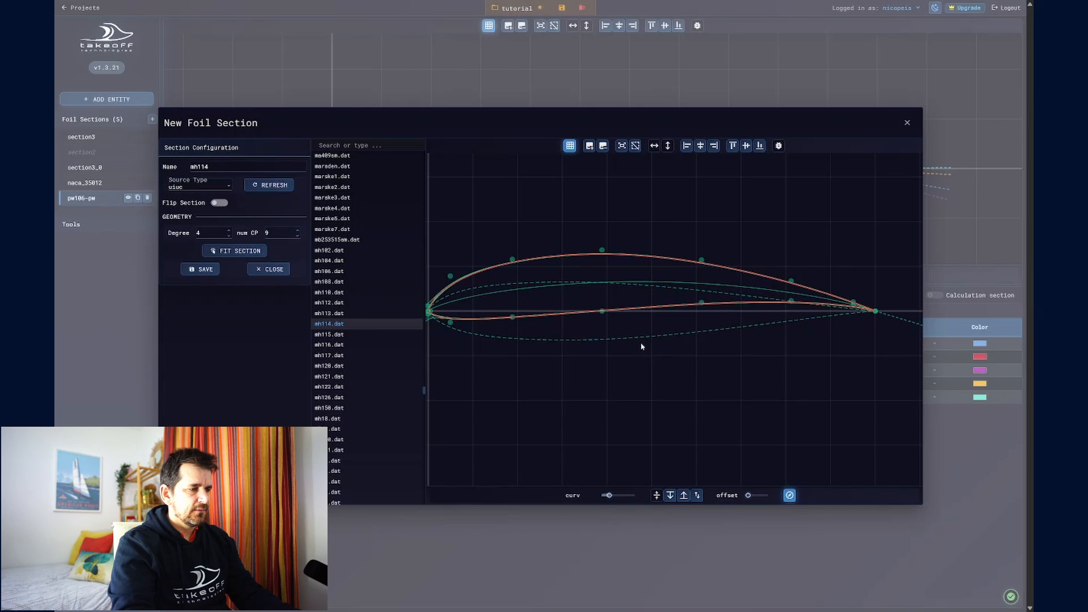
Step: Save the mh114 section and switch the source type to fit from file, checking the supported file formats
{"action": "left_click", "coordinate": [203, 270]}
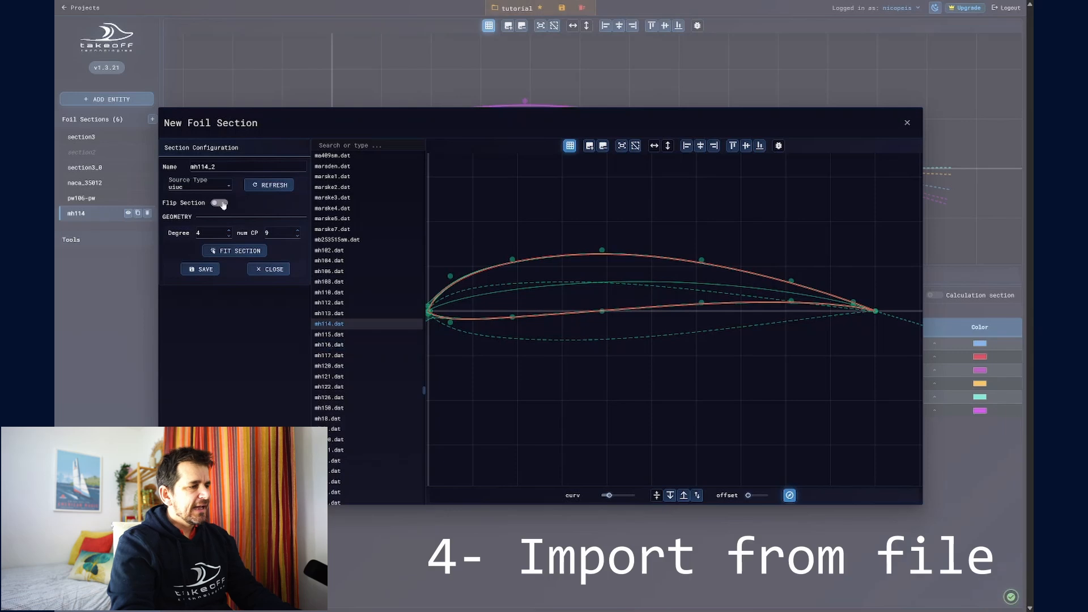
{"action": "left_click", "coordinate": [199, 185]}
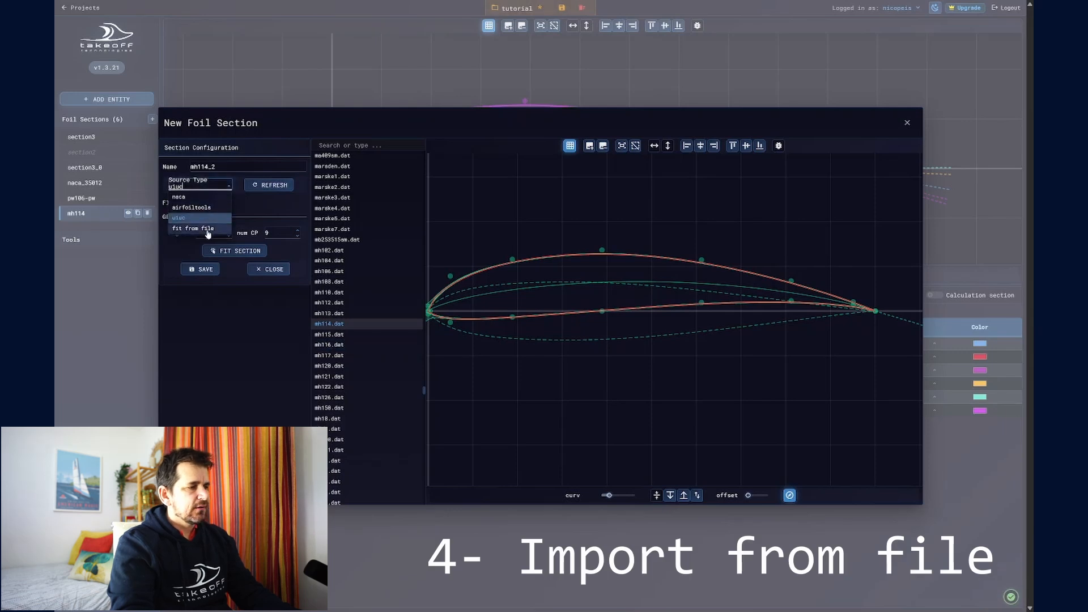
{"action": "left_click", "coordinate": [207, 229]}
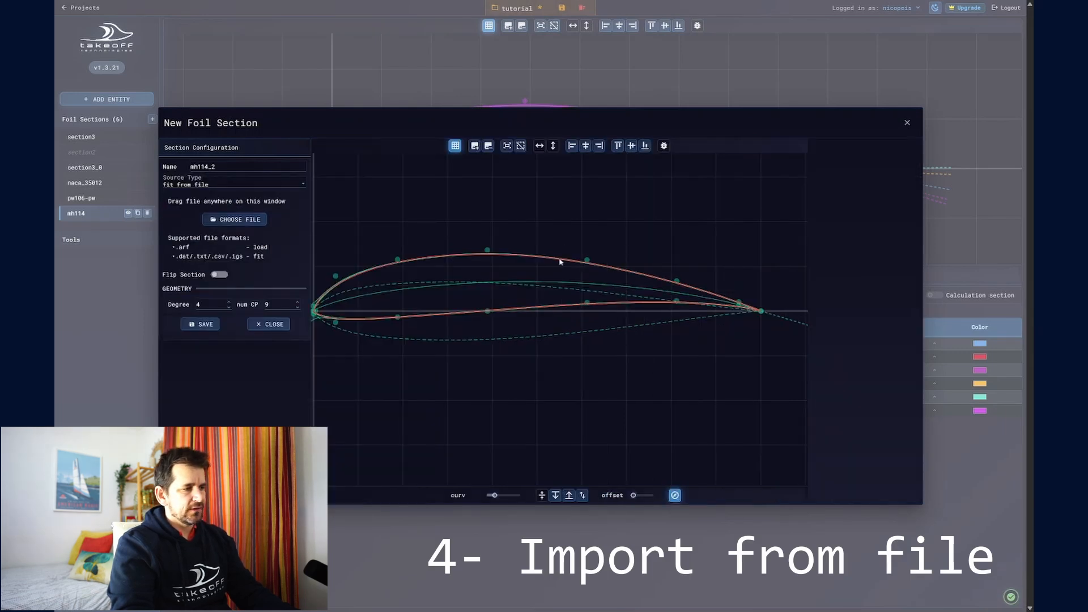
{"action": "left_click_drag", "start_coordinate": [537, 285], "coordinate": [571, 284]}
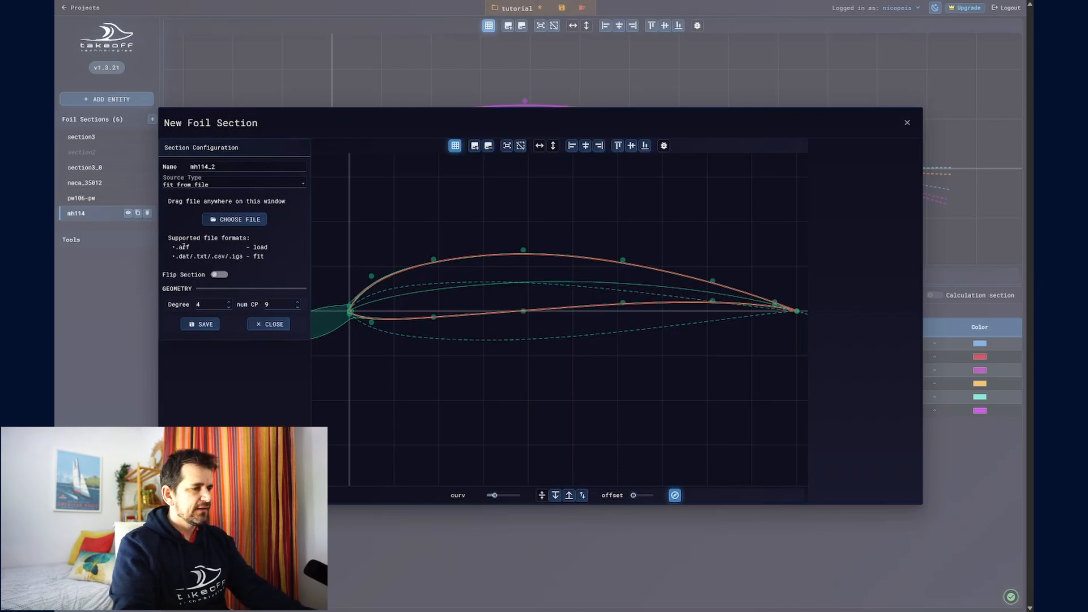
{"action": "left_click_drag", "start_coordinate": [176, 248], "coordinate": [229, 257]}
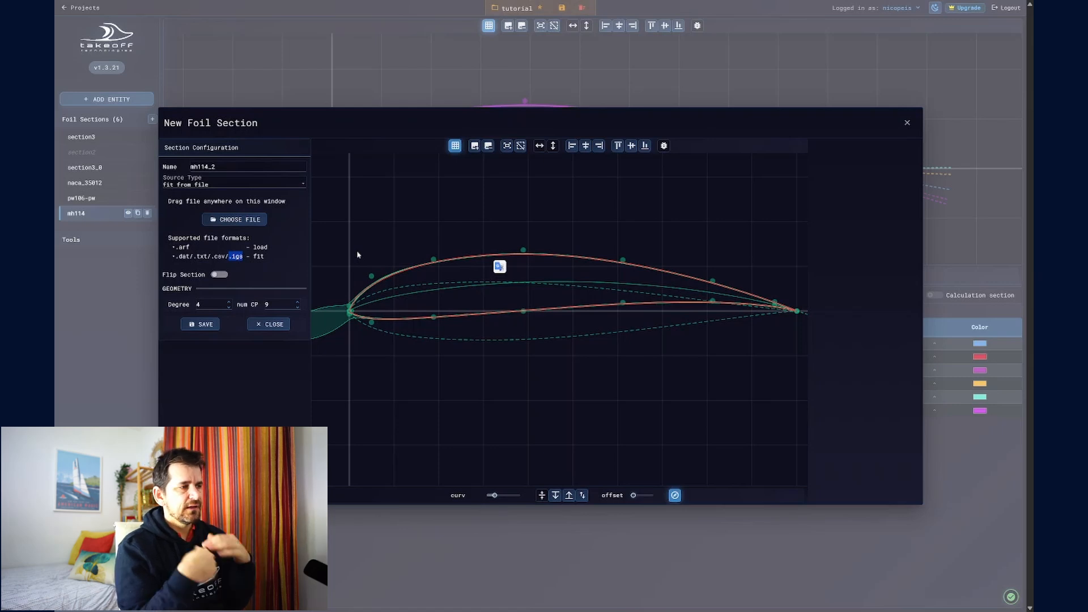
Step: Load sec_arf_1.arf from the 00-general/01-sections-inputs folder and save it as section sec_arf_1
{"action": "left_click", "coordinate": [253, 222]}
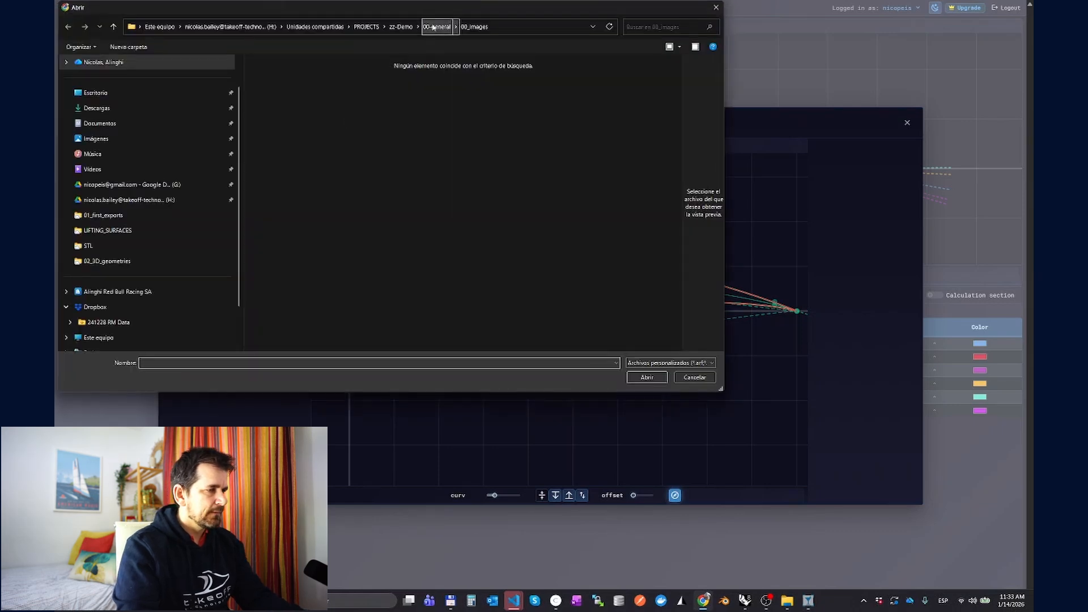
{"action": "left_click", "coordinate": [437, 27]}
{"action": "double_click", "coordinate": [302, 91]}
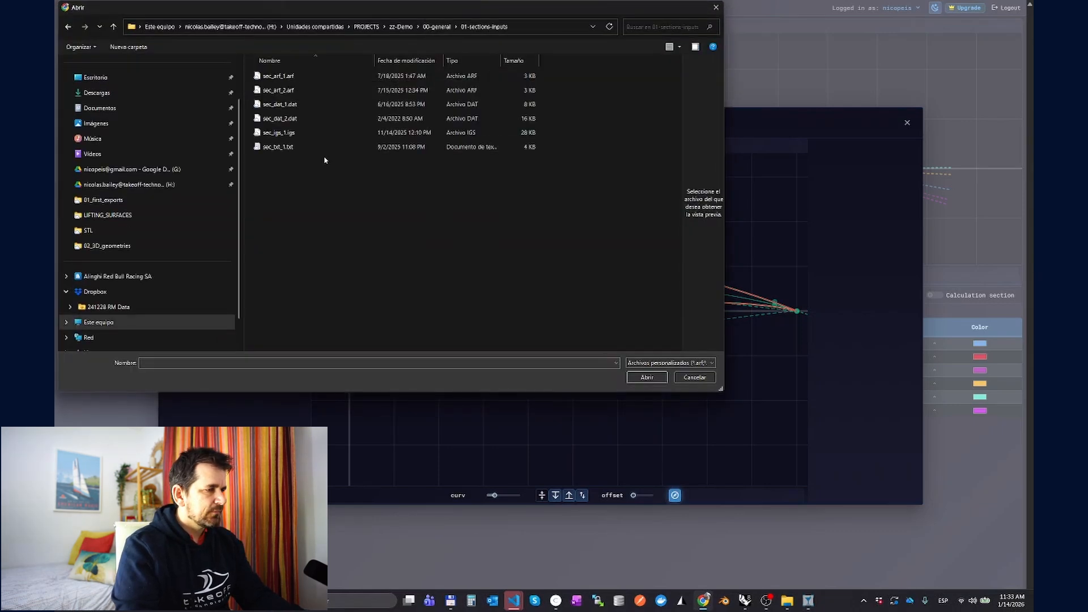
{"action": "double_click", "coordinate": [275, 78]}
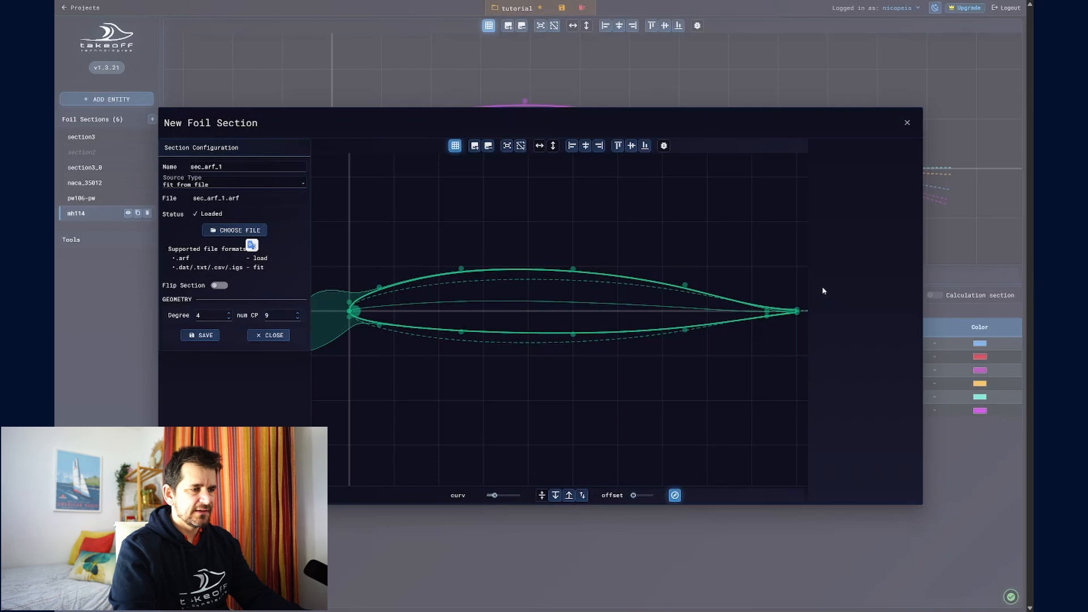
{"action": "left_click", "coordinate": [203, 337]}
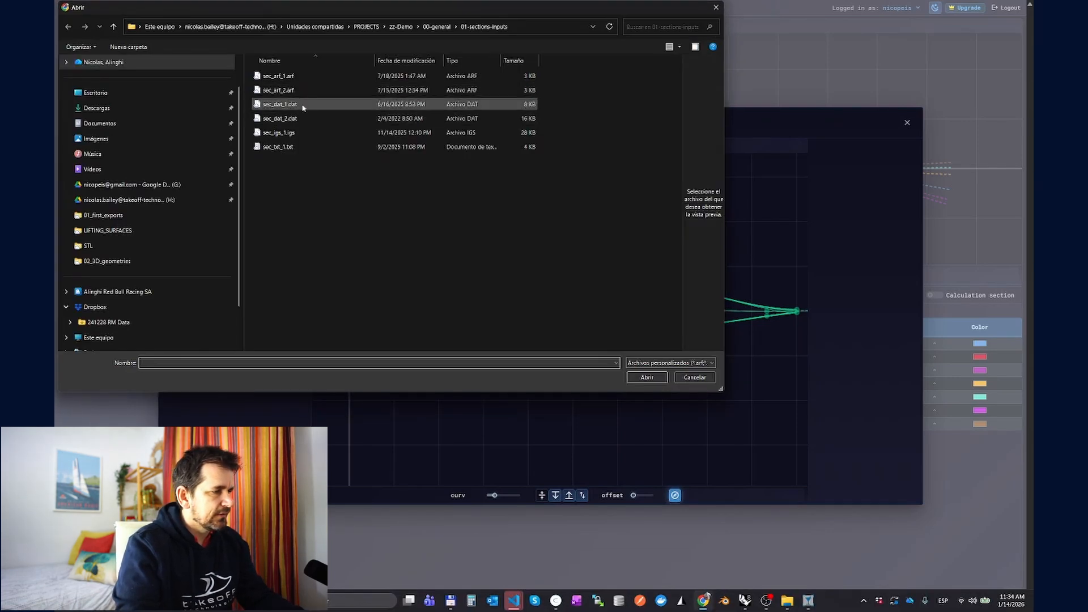
Step: Open sec_dat_1.dat and sec_dat_2.dat in Notepad from the file chooser and examine their coordinate lists and header line
{"action": "right_click", "coordinate": [303, 108]}
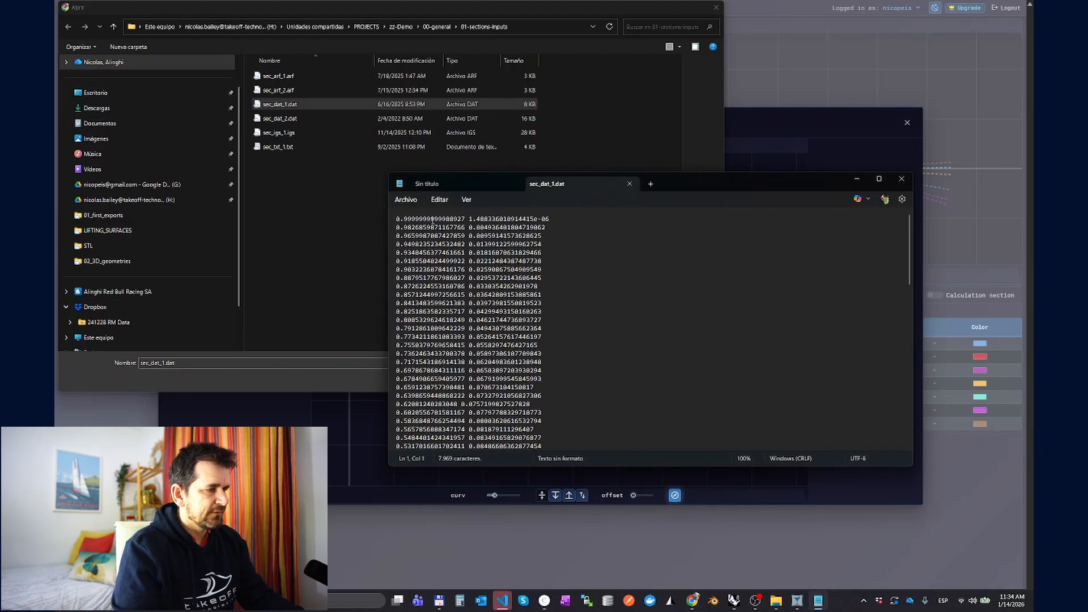
{"action": "scroll", "coordinate": [497, 219], "scroll_direction": "down", "scroll_amount": 15}
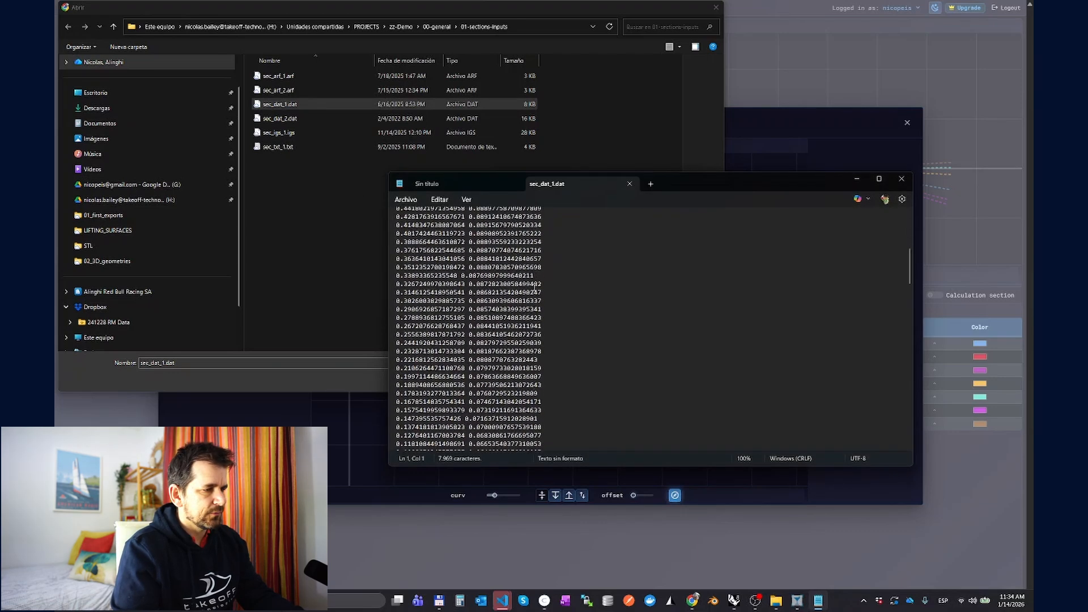
{"action": "scroll", "coordinate": [530, 292], "scroll_direction": "up", "scroll_amount": 16}
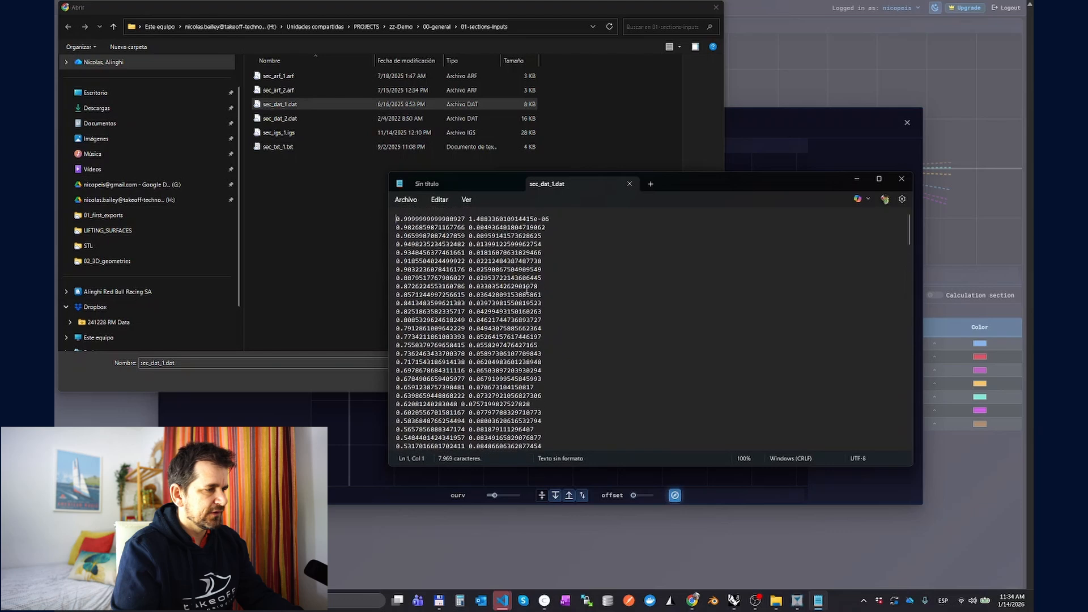
{"action": "left_click_drag", "start_coordinate": [292, 121], "coordinate": [489, 308]}
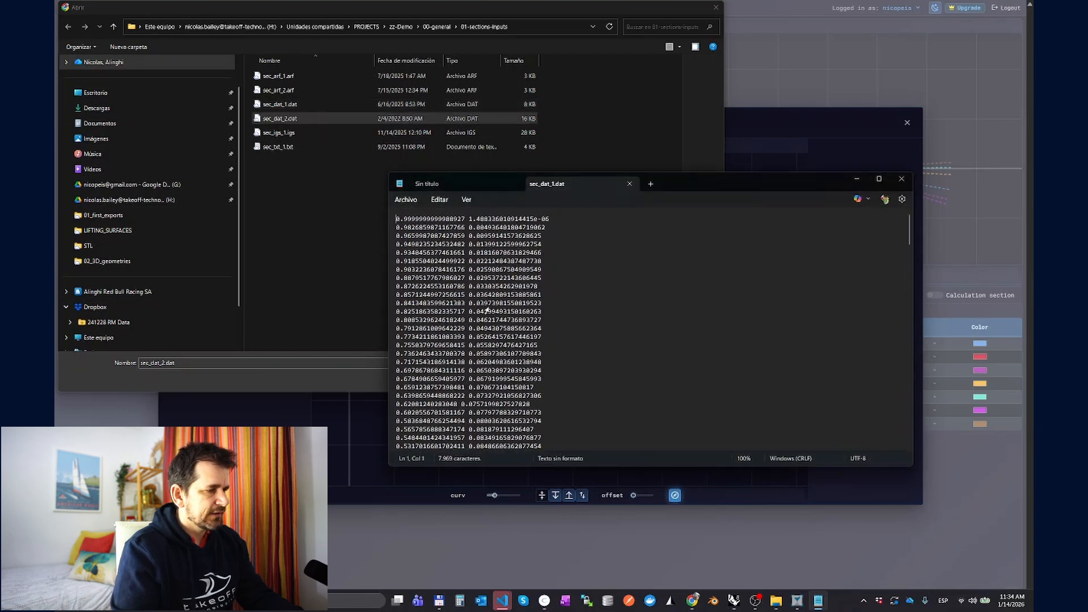
{"action": "triple_click", "coordinate": [509, 219]}
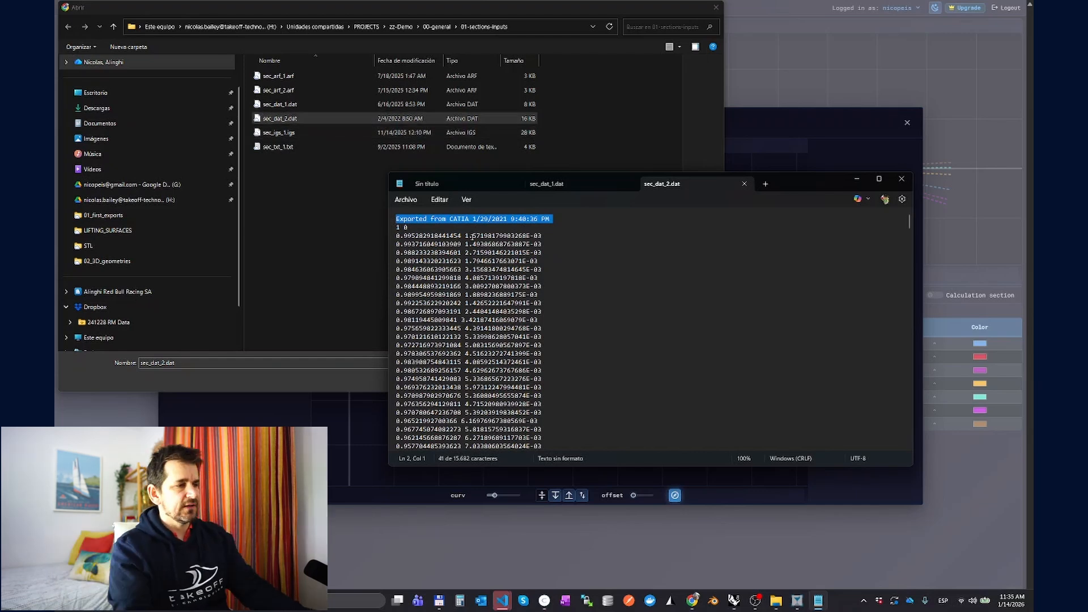
Step: Load sec_dat_1.dat, flip the section, fit it to the imported points and save it as sec_dat_1_flipped
{"action": "left_click", "coordinate": [282, 108]}
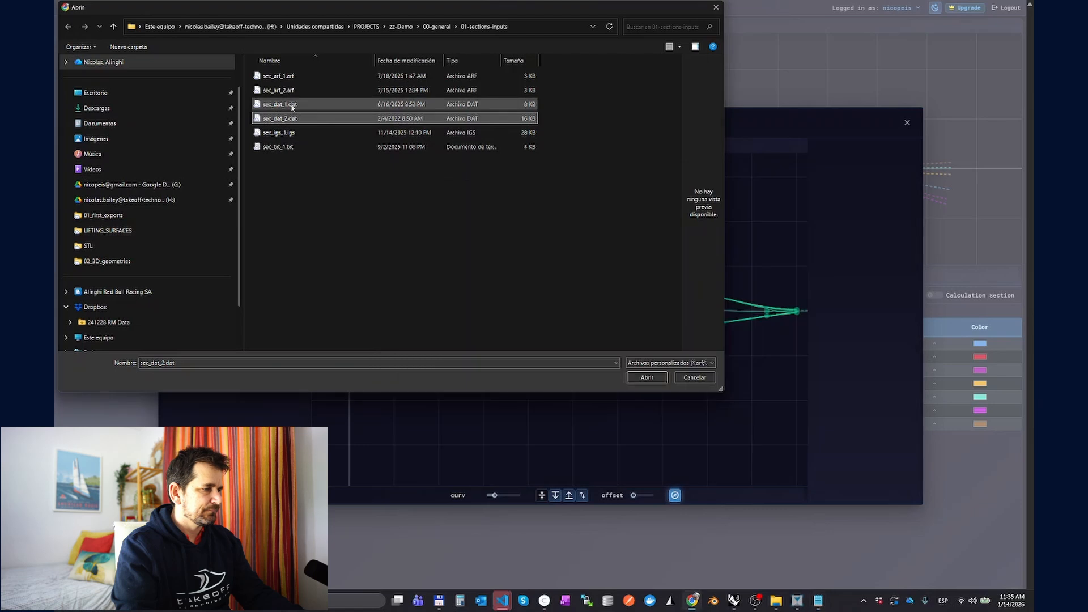
{"action": "double_click", "coordinate": [282, 107]}
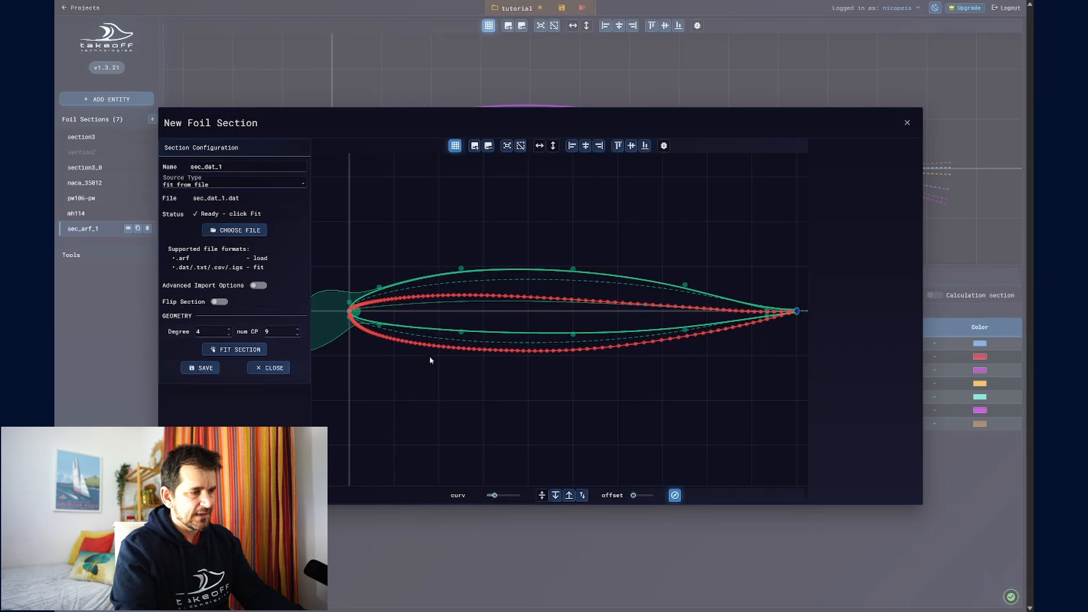
{"action": "left_click", "coordinate": [219, 302]}
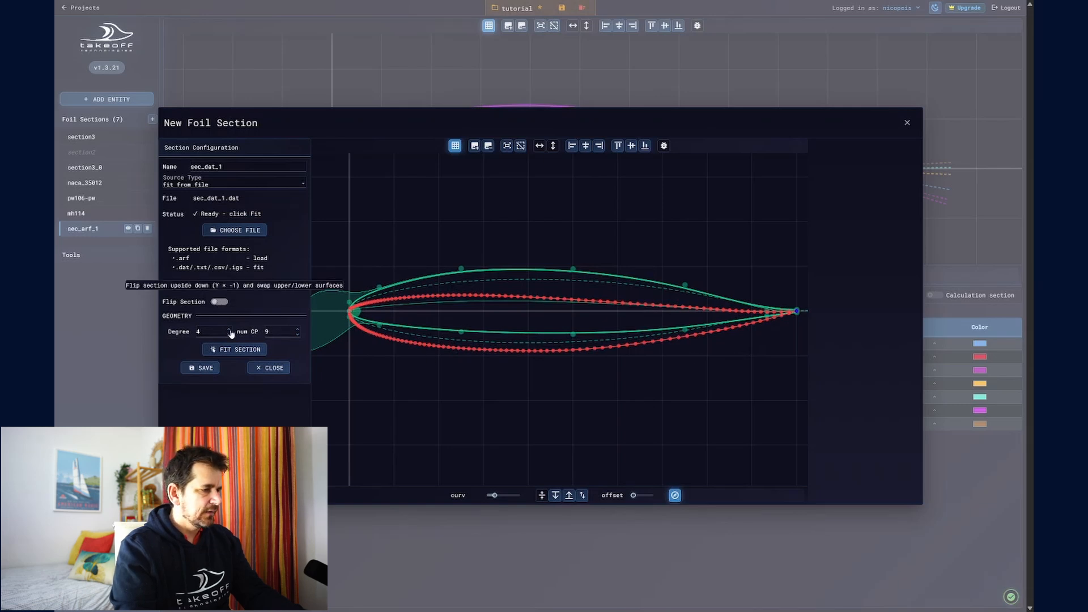
{"action": "left_click", "coordinate": [234, 334]}
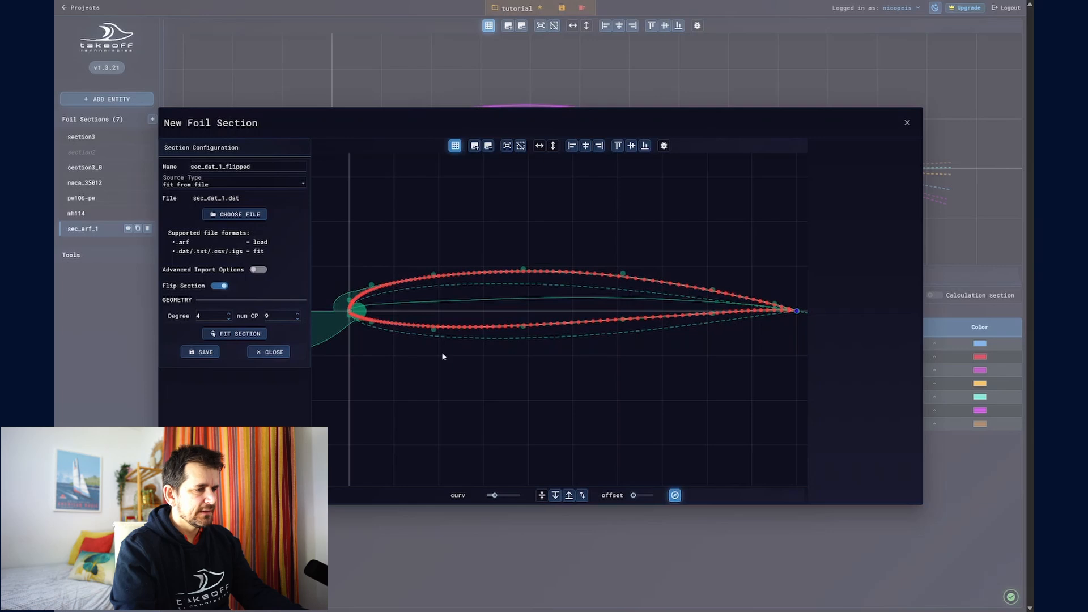
{"action": "left_click", "coordinate": [214, 352]}
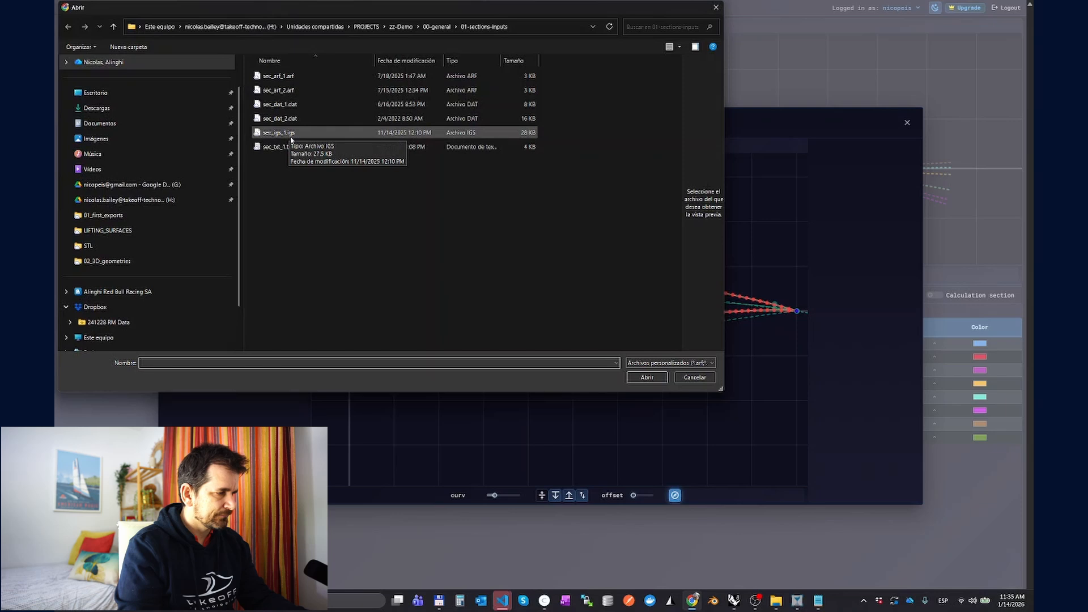
Step: Open sec_igs_1.igs in Rhino and examine the airfoil curve's orientation in all viewports, then return to the file chooser
{"action": "left_click_drag", "start_coordinate": [290, 137], "coordinate": [510, 264]}
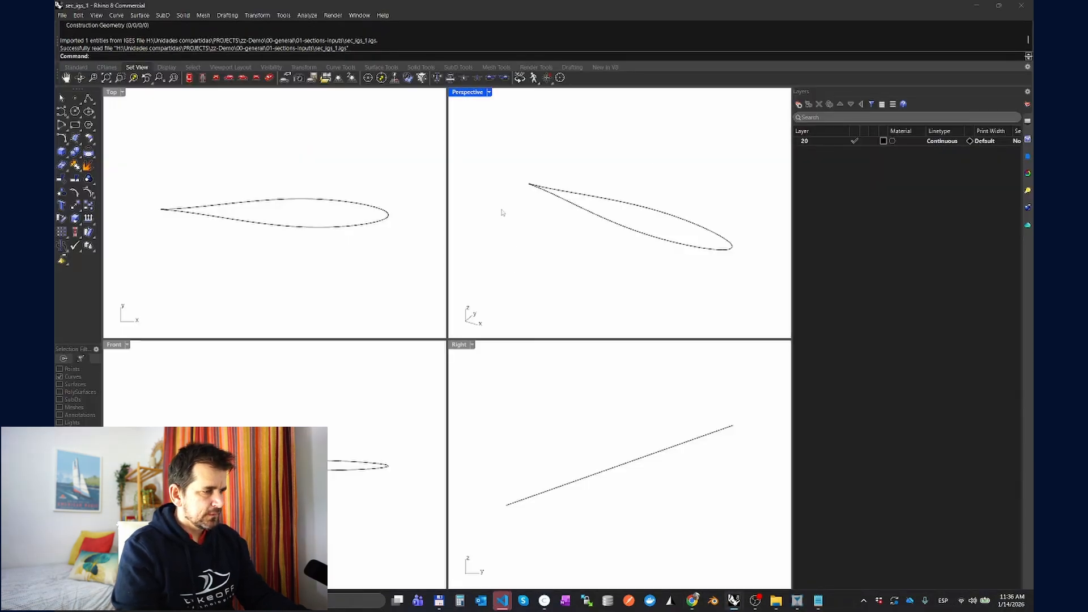
{"action": "scroll", "coordinate": [600, 256], "scroll_direction": "down", "scroll_amount": 8}
{"action": "mouse_move", "coordinate": [599, 256]}
{"action": "left_mouse_down"}
{"action": "mouse_move", "coordinate": [605, 218]}
{"action": "mouse_move", "coordinate": [614, 248]}
{"action": "left_mouse_up"}
{"action": "scroll", "coordinate": [614, 257], "scroll_direction": "down", "scroll_amount": 20}
{"action": "scroll", "coordinate": [614, 260], "scroll_direction": "up", "scroll_amount": 20}
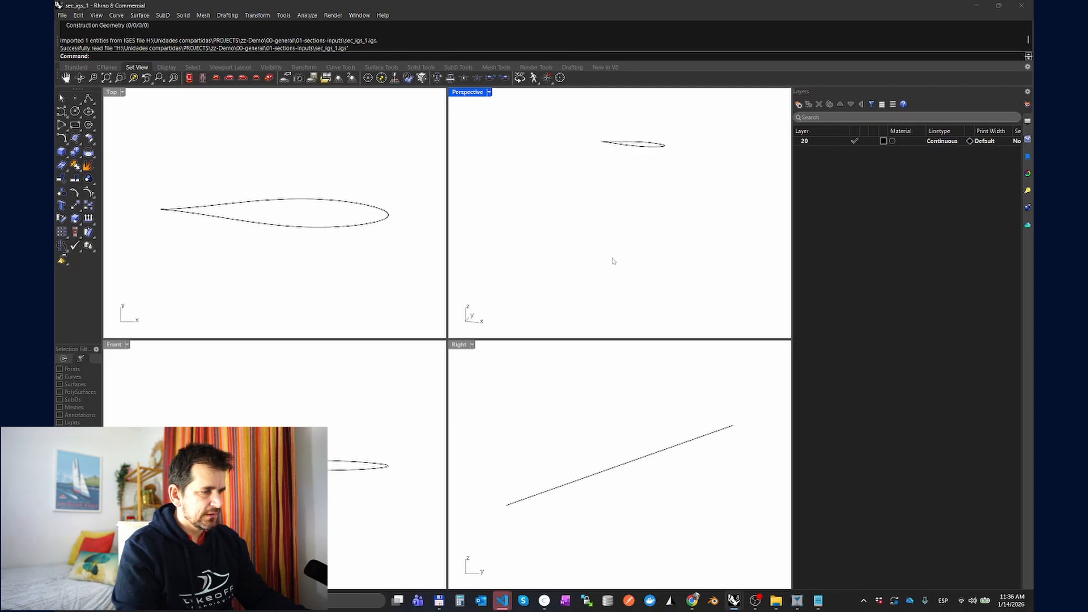
{"action": "mouse_move", "coordinate": [627, 475]}
{"action": "left_mouse_down"}
{"action": "mouse_move", "coordinate": [610, 440]}
{"action": "mouse_move", "coordinate": [607, 470]}
{"action": "left_mouse_up"}
{"action": "left_click_drag", "start_coordinate": [404, 417], "coordinate": [416, 396]}
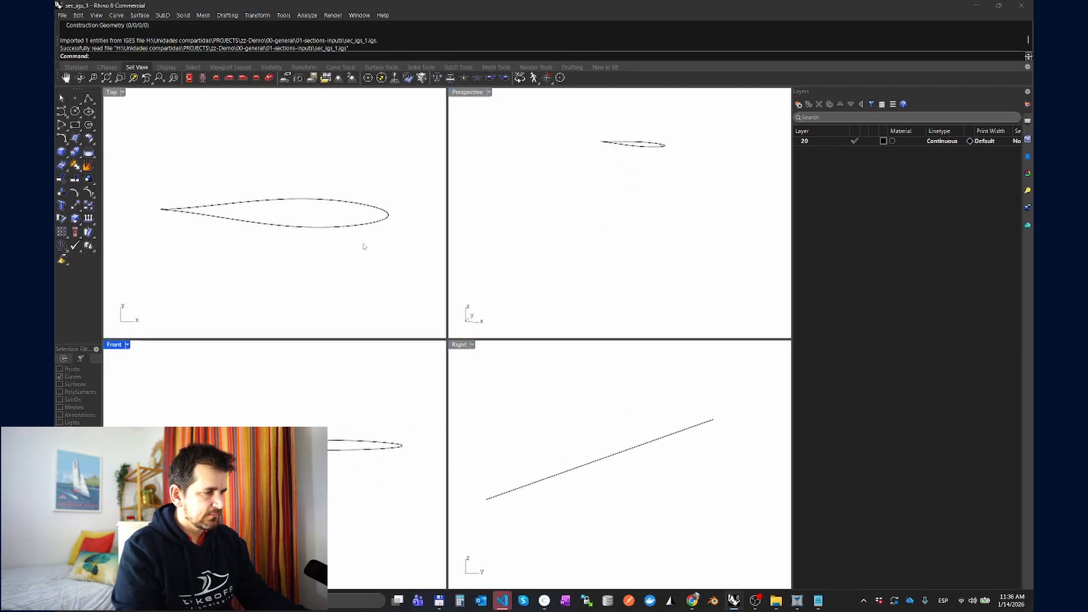
{"action": "left_click_drag", "start_coordinate": [372, 246], "coordinate": [408, 229]}
{"action": "left_click_drag", "start_coordinate": [583, 190], "coordinate": [585, 219]}
{"action": "scroll", "coordinate": [644, 197], "scroll_direction": "down", "scroll_amount": 7}
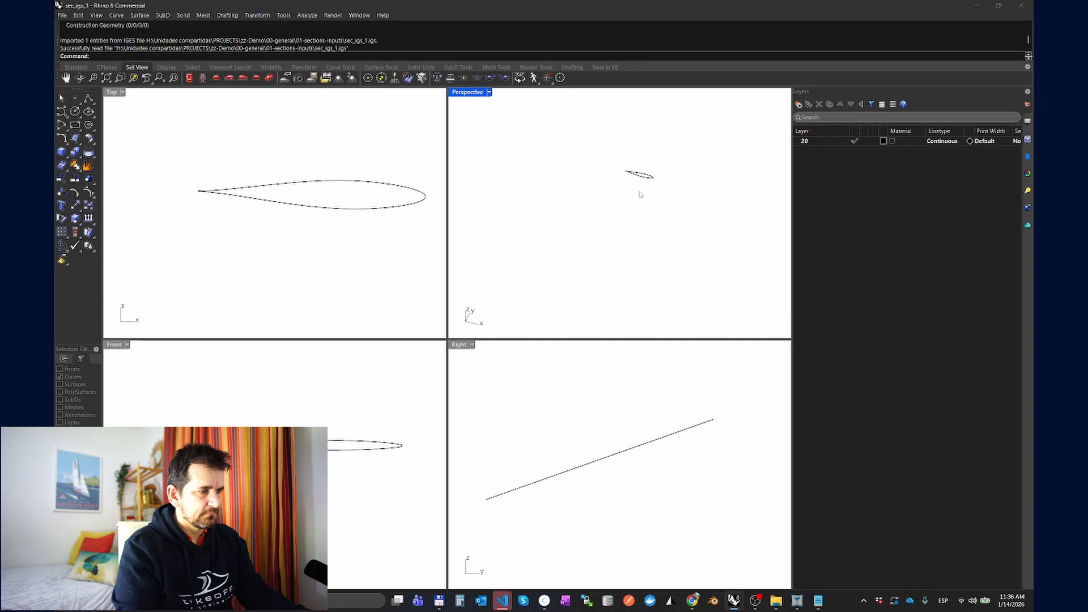
{"action": "left_click_drag", "start_coordinate": [641, 195], "coordinate": [568, 275]}
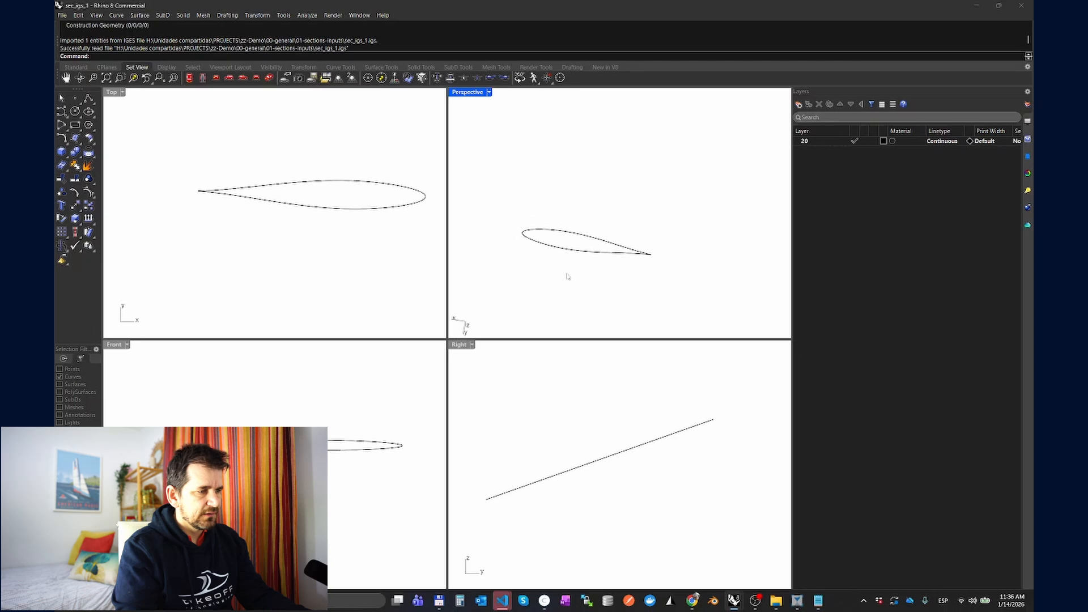
{"action": "key", "text": "alt+Tab"}
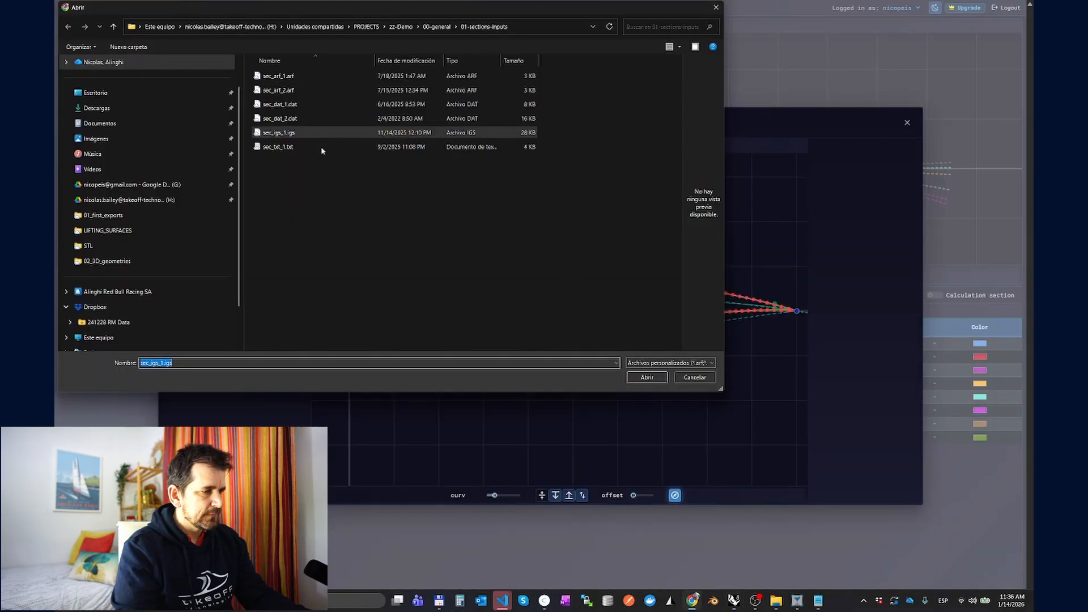
Step: Load sec_igs_1.igs, fit the section to its points with flipping on and inspect the fitted profile
{"action": "double_click", "coordinate": [287, 135]}
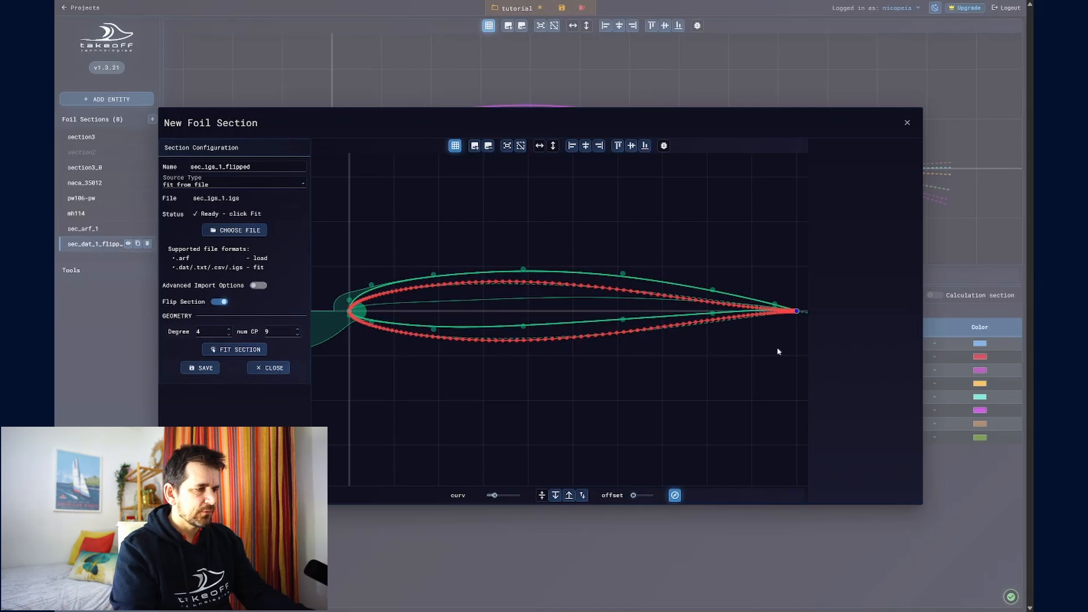
{"action": "scroll", "coordinate": [782, 314], "scroll_direction": "up", "scroll_amount": 5}
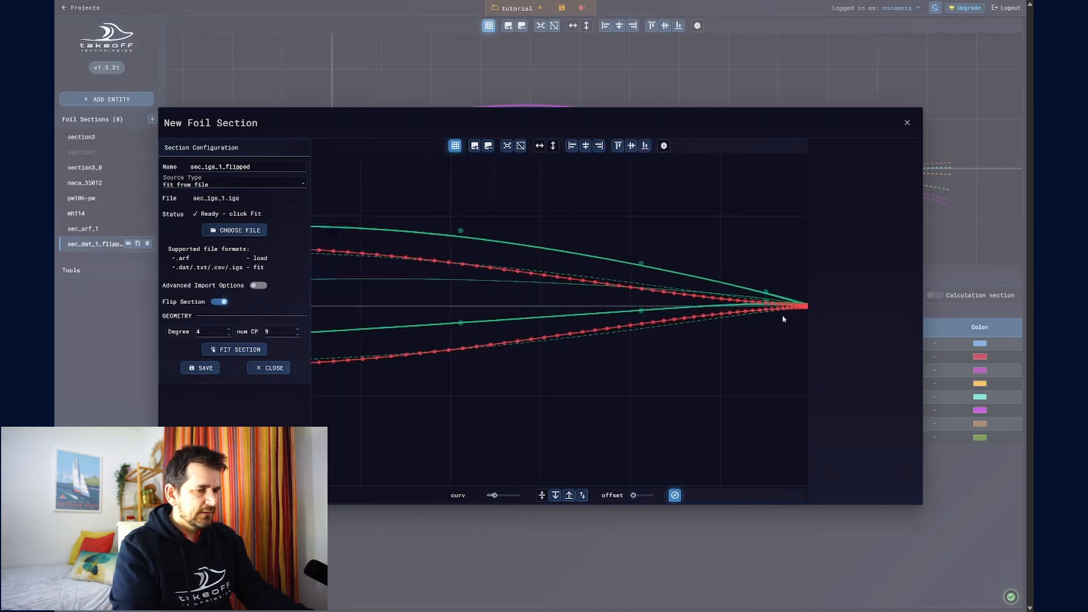
{"action": "scroll", "coordinate": [782, 315], "scroll_direction": "down", "scroll_amount": 4}
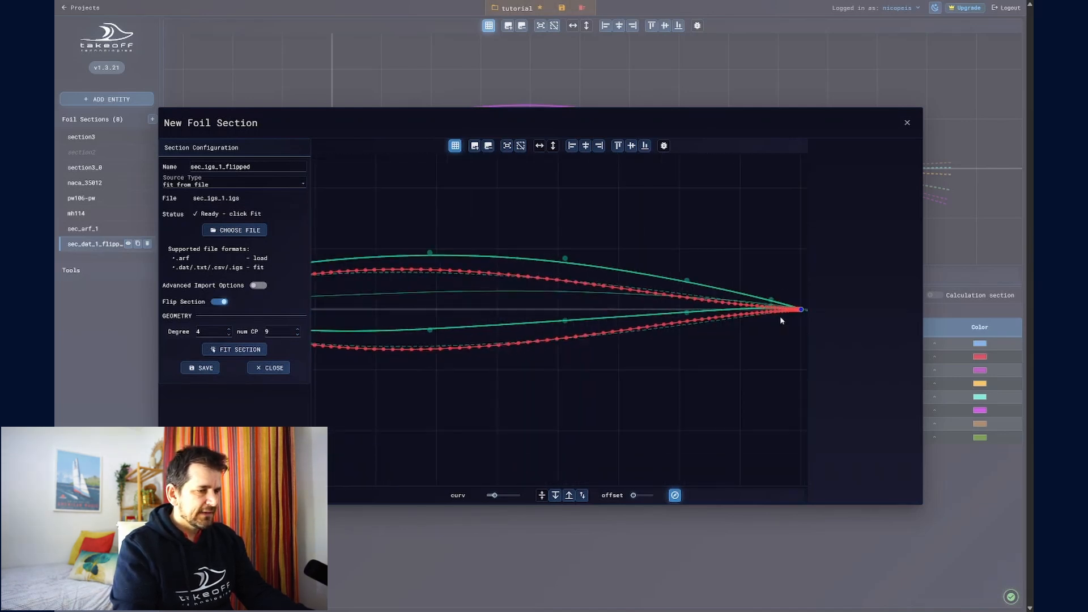
{"action": "left_click", "coordinate": [221, 350]}
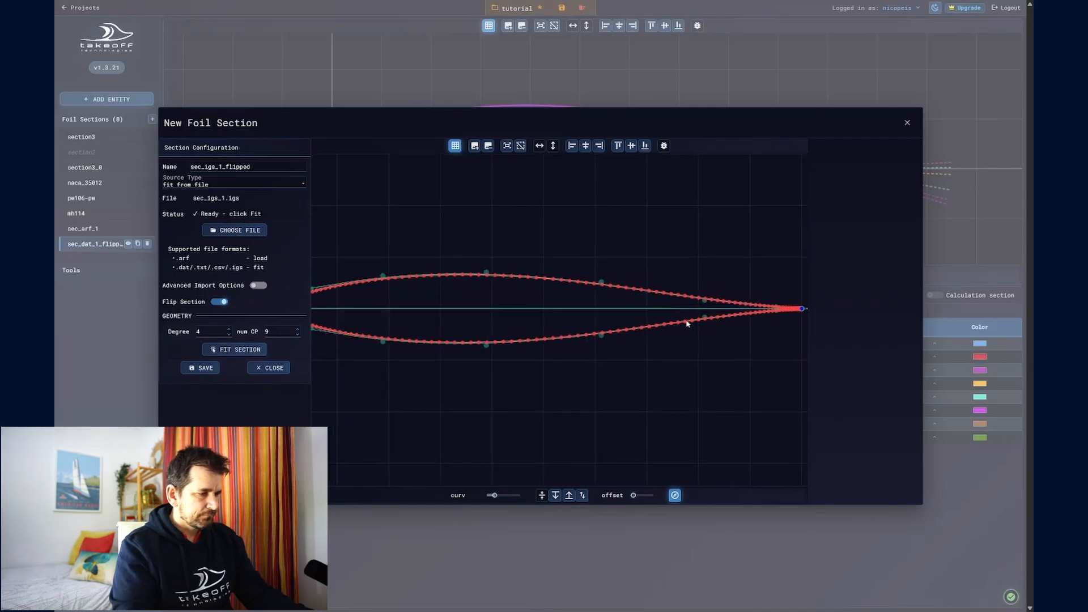
{"action": "left_click_drag", "start_coordinate": [686, 323], "coordinate": [617, 325]}
{"action": "scroll", "coordinate": [617, 326], "scroll_direction": "down", "scroll_amount": 3}
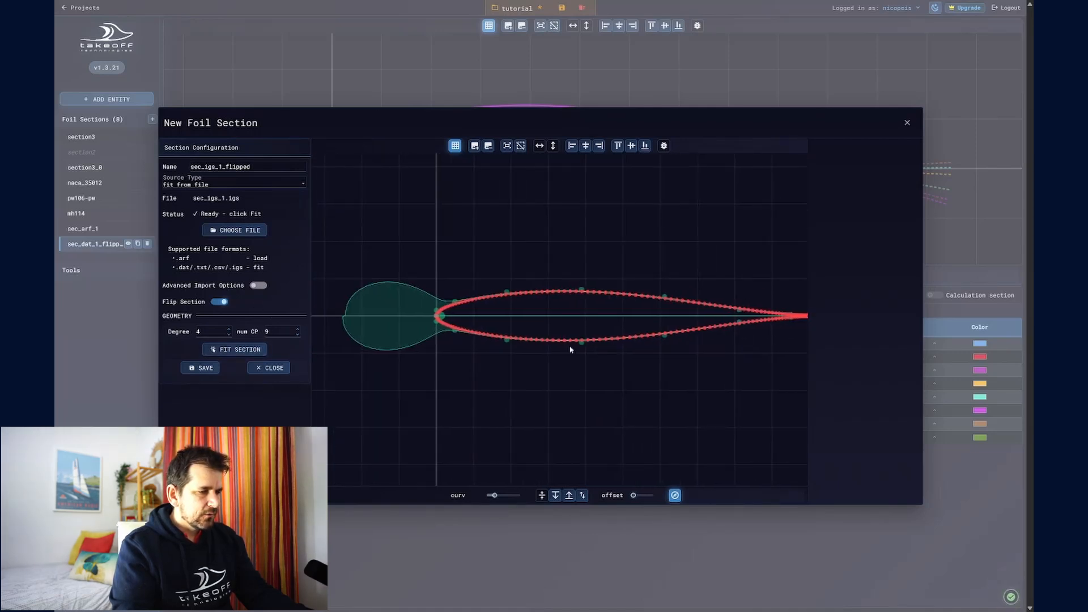
{"action": "left_click_drag", "start_coordinate": [645, 363], "coordinate": [571, 350]}
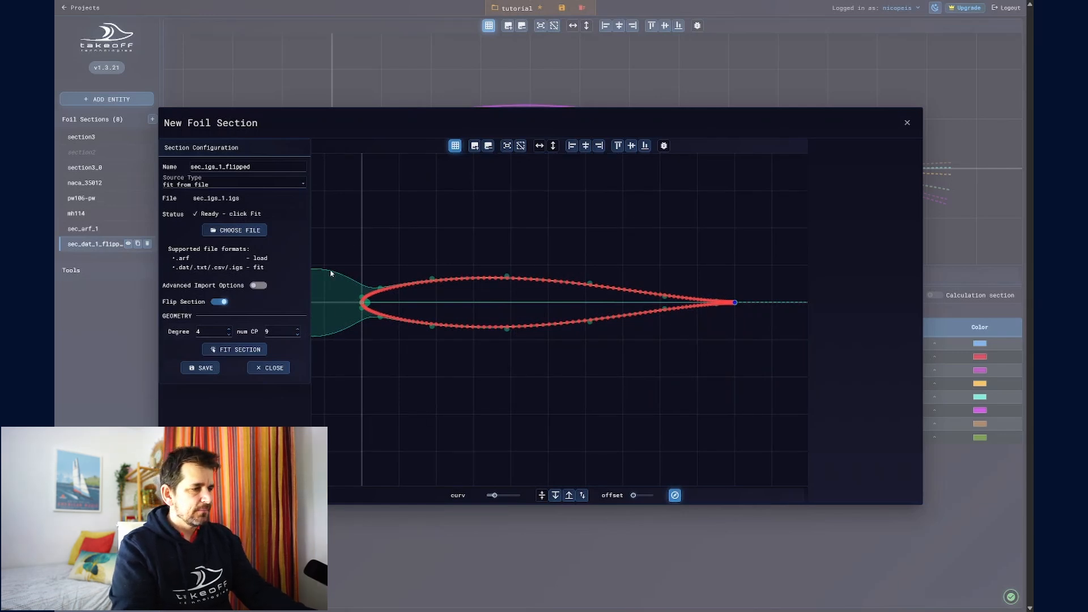
Step: Enable the advanced import options, try linear IGES spacing and set the spacing back to cos
{"action": "left_click", "coordinate": [257, 287]}
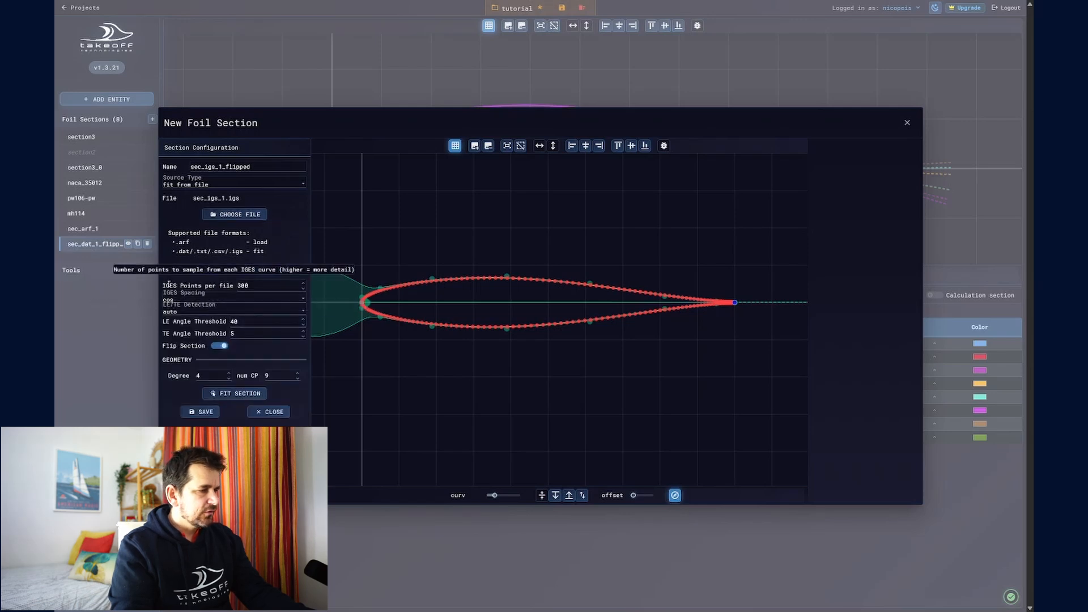
{"action": "left_click_drag", "start_coordinate": [170, 286], "coordinate": [238, 286]}
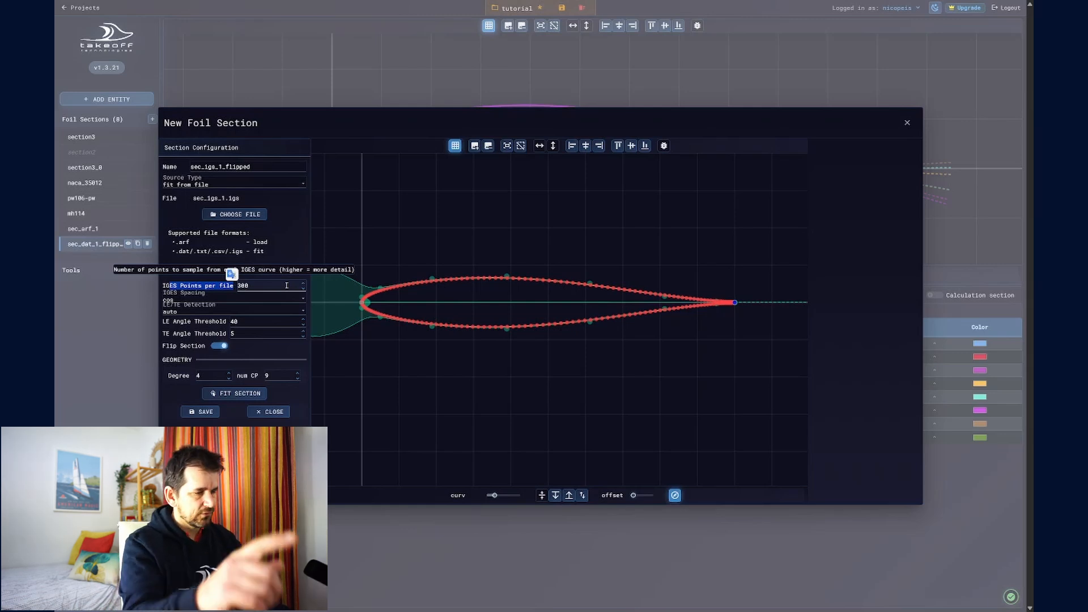
{"action": "left_click", "coordinate": [193, 299]}
{"action": "left_click", "coordinate": [188, 309]}
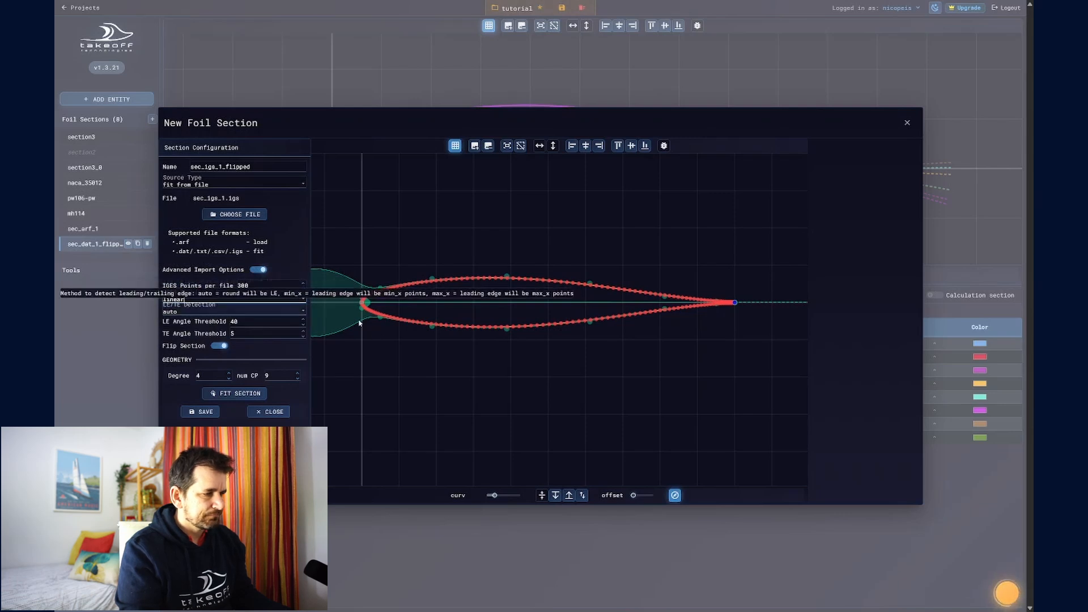
{"action": "left_click", "coordinate": [229, 301]}
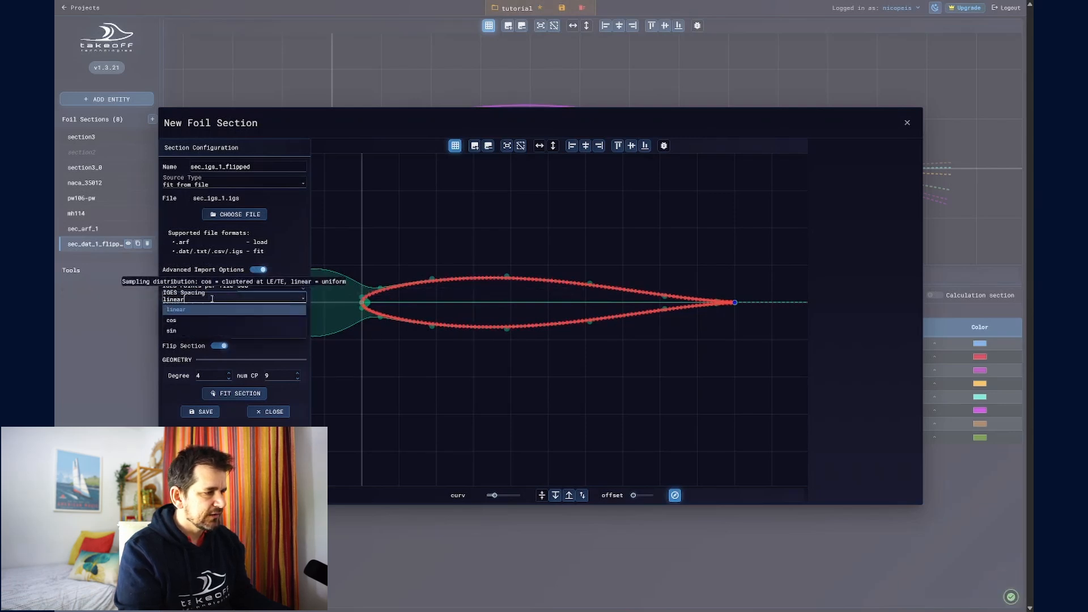
{"action": "left_click", "coordinate": [204, 313]}
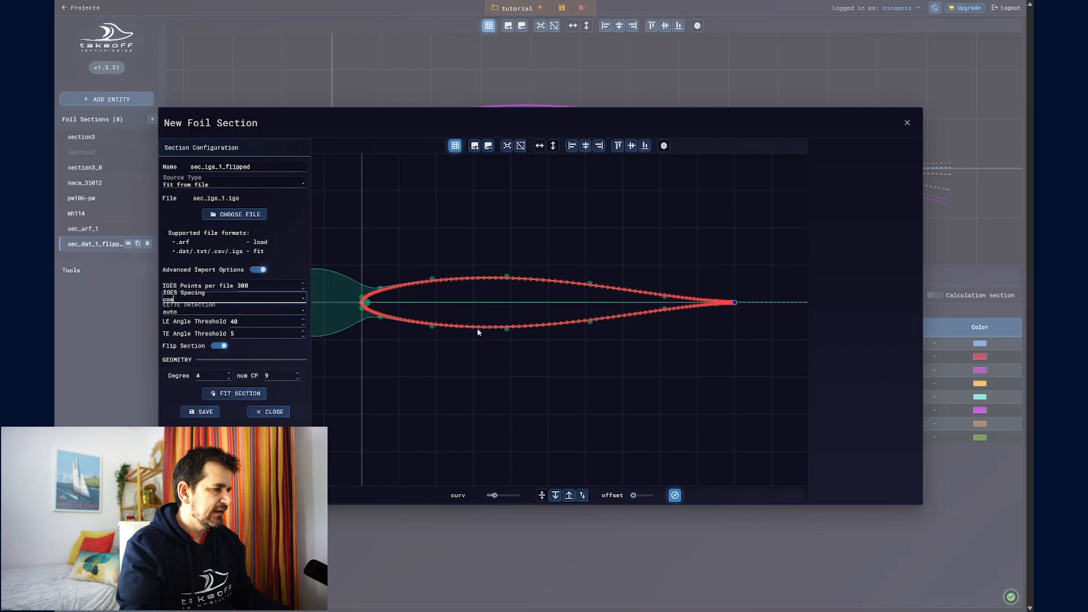
Step: Try the min_x and max_x methods for leading/trailing edge detection, then restore auto
{"action": "mouse_move", "coordinate": [204, 312]}
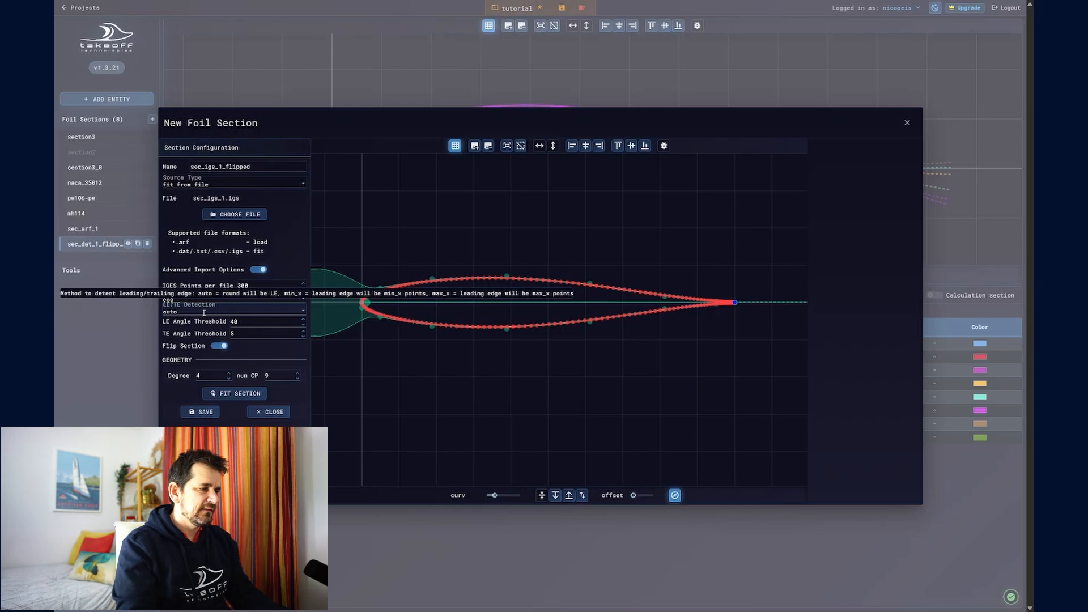
{"action": "left_click", "coordinate": [204, 313]}
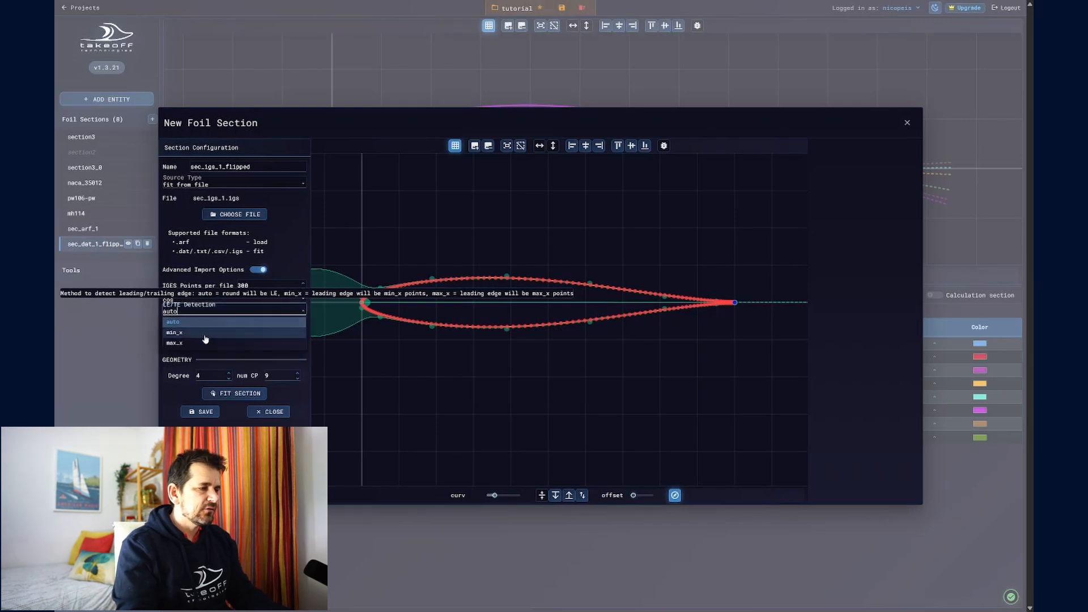
{"action": "left_click", "coordinate": [204, 335]}
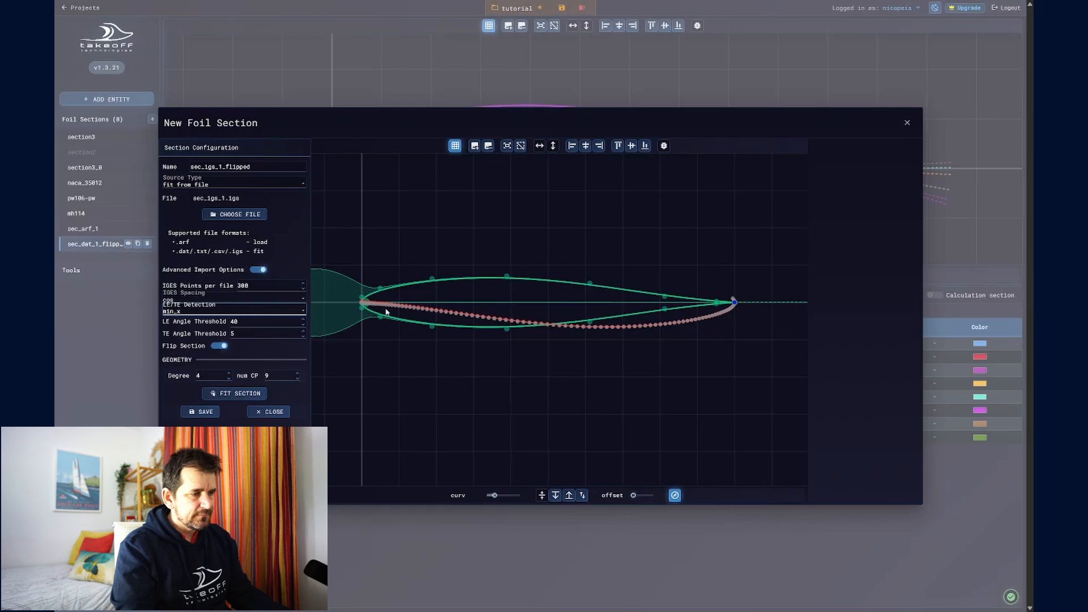
{"action": "left_click", "coordinate": [202, 309]}
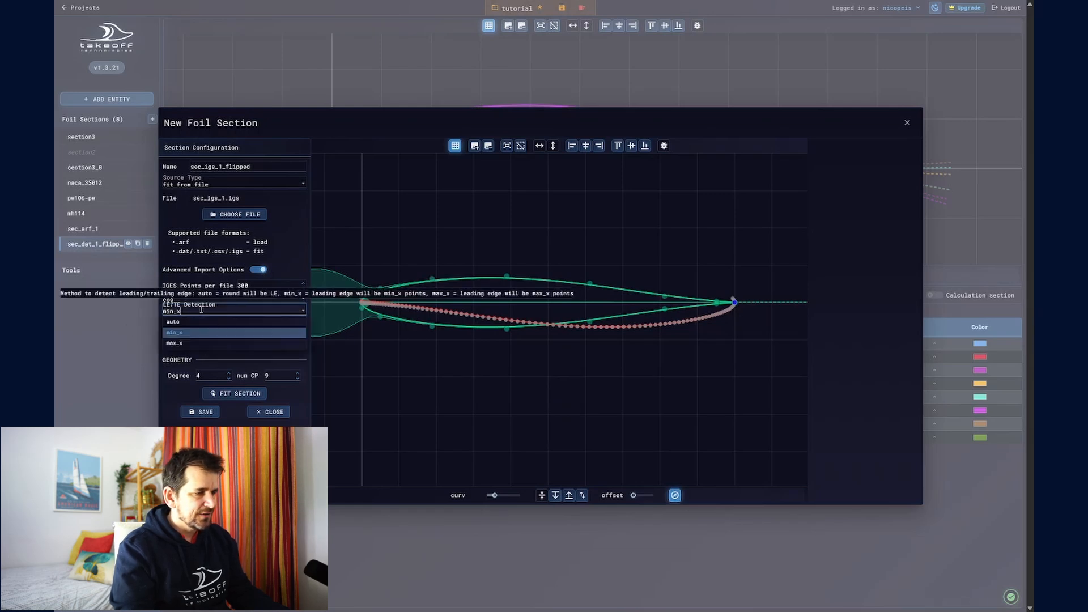
{"action": "left_click", "coordinate": [203, 343]}
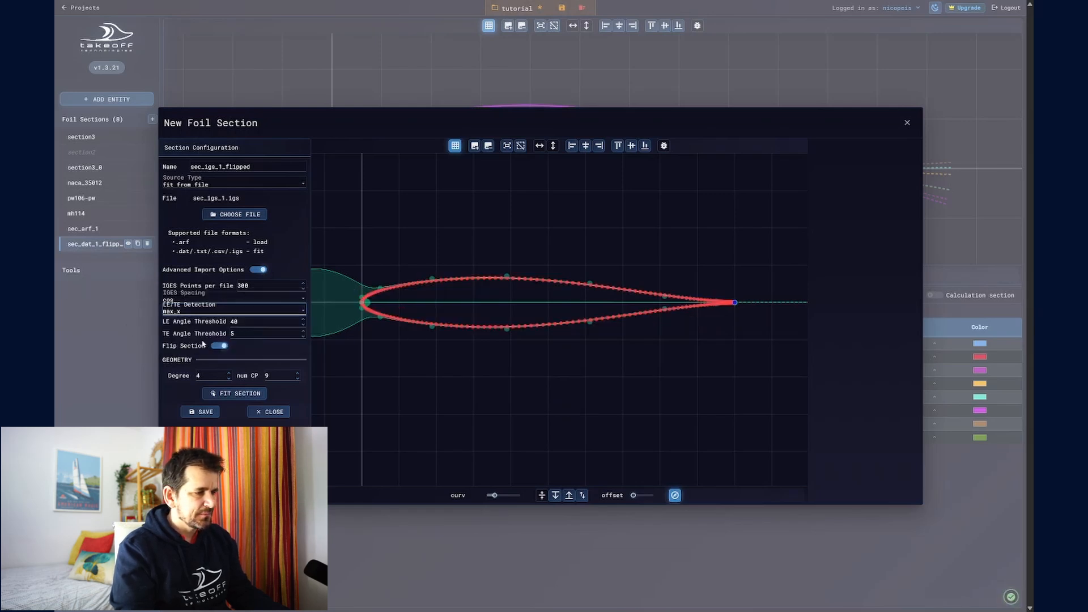
{"action": "left_click", "coordinate": [189, 311]}
{"action": "left_click", "coordinate": [187, 322]}
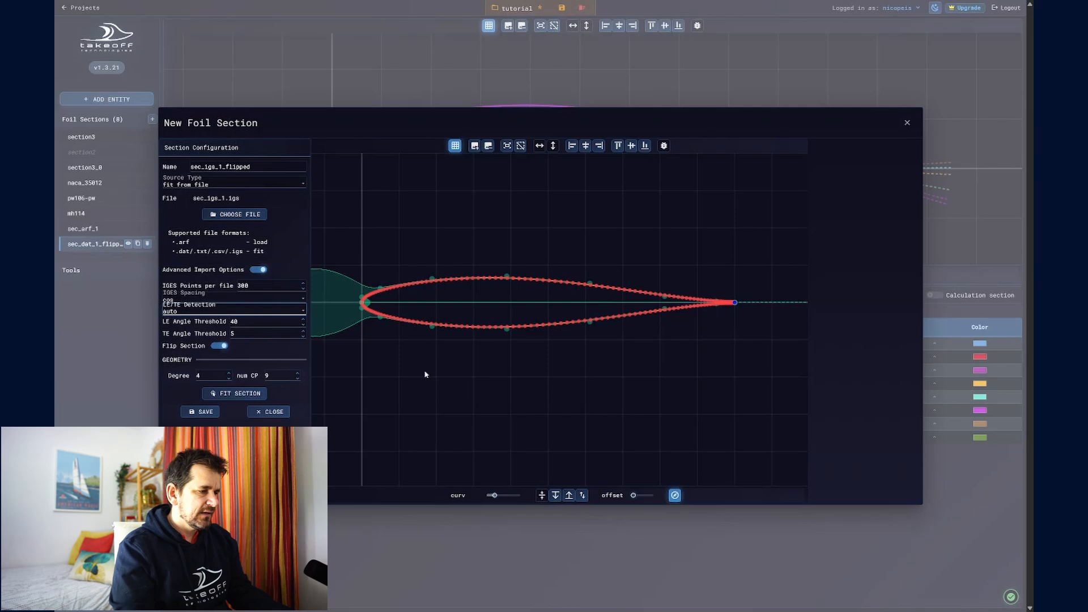
Step: Examine how the imported points and the fitted curve match at the section's leading edge and trailing edge
{"action": "left_click", "coordinate": [420, 385]}
{"action": "scroll", "coordinate": [367, 307], "scroll_direction": "up", "scroll_amount": 5}
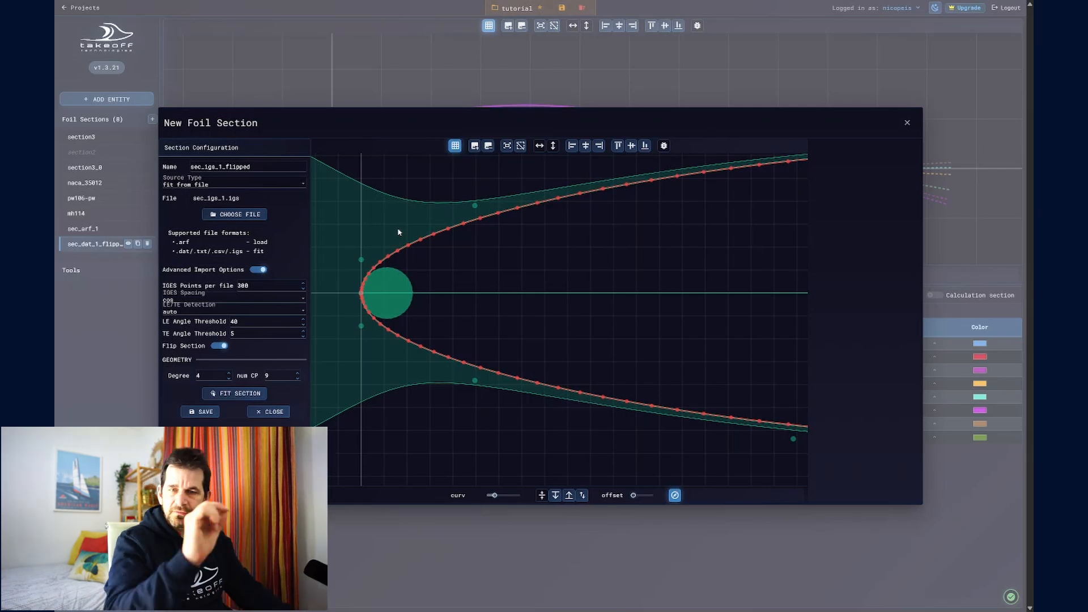
{"action": "scroll", "coordinate": [407, 238], "scroll_direction": "down", "scroll_amount": 1}
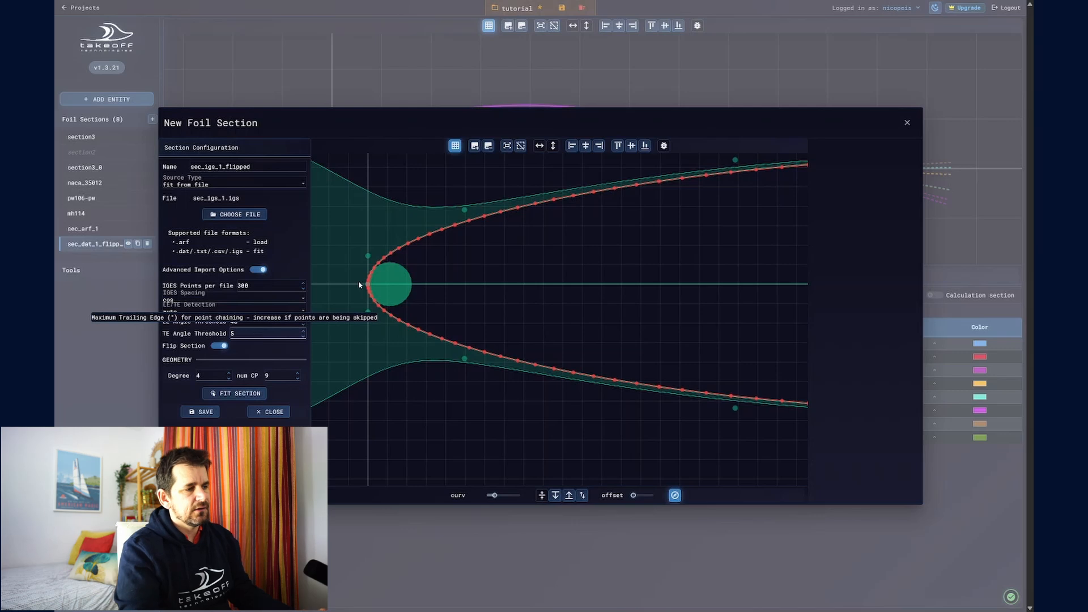
{"action": "scroll", "coordinate": [469, 277], "scroll_direction": "down", "scroll_amount": 3}
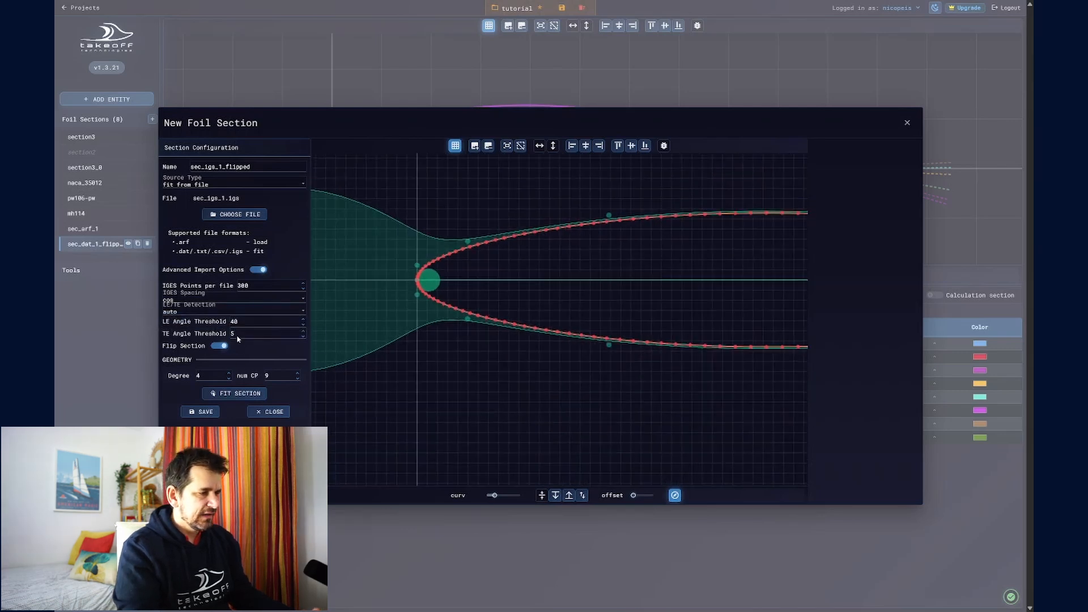
{"action": "scroll", "coordinate": [556, 299], "scroll_direction": "down", "scroll_amount": 3}
{"action": "left_click_drag", "start_coordinate": [556, 299], "coordinate": [400, 297]}
{"action": "left_click_drag", "start_coordinate": [668, 302], "coordinate": [393, 298]}
{"action": "scroll", "coordinate": [632, 290], "scroll_direction": "up", "scroll_amount": 5}
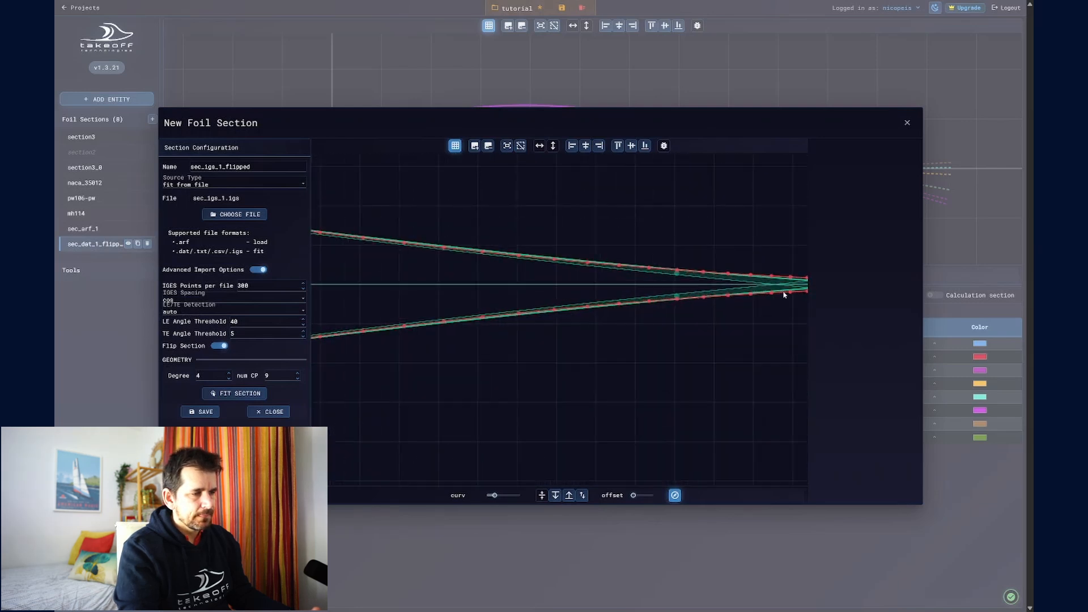
{"action": "scroll", "coordinate": [490, 314], "scroll_direction": "down", "scroll_amount": 5}
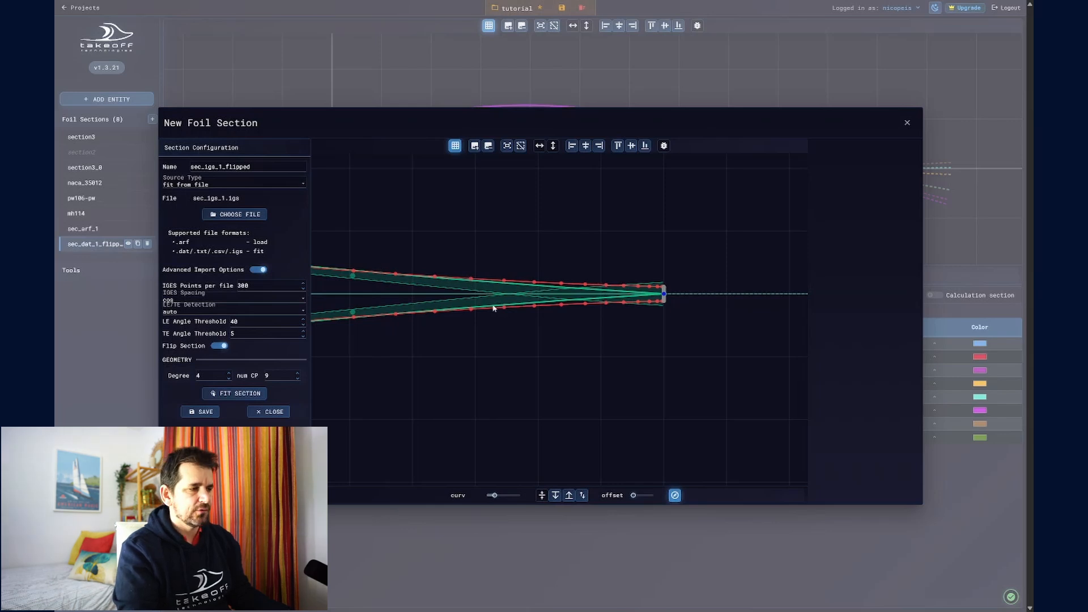
{"action": "scroll", "coordinate": [480, 309], "scroll_direction": "down", "scroll_amount": 3}
{"action": "scroll", "coordinate": [441, 312], "scroll_direction": "up", "scroll_amount": 3}
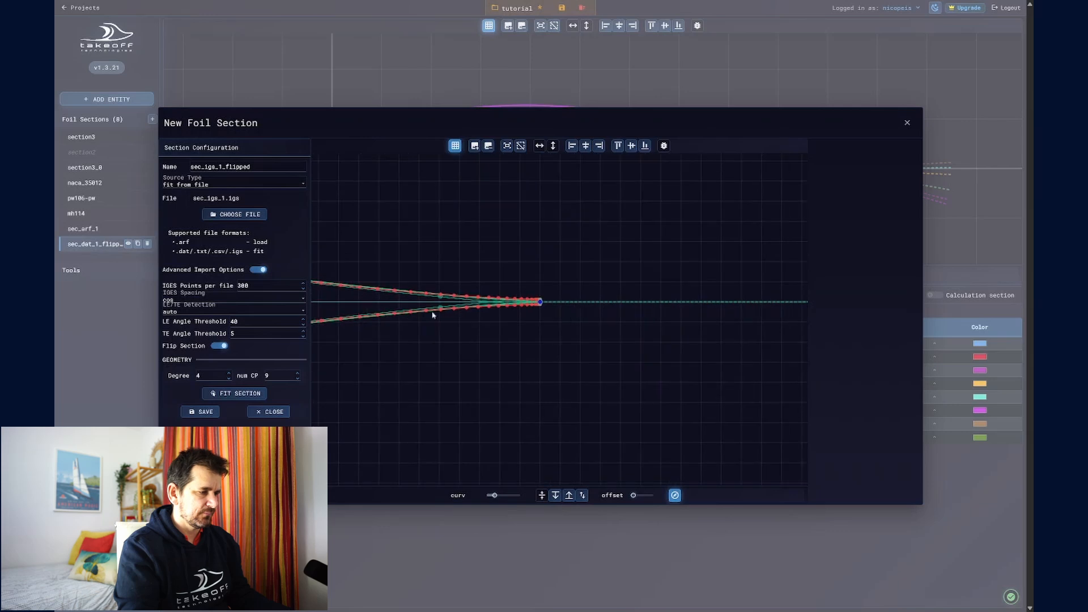
Step: Turn off the advanced import options for the section
{"action": "left_click", "coordinate": [260, 271]}
{"action": "left_click", "coordinate": [260, 271]}
{"action": "left_click", "coordinate": [260, 271]}
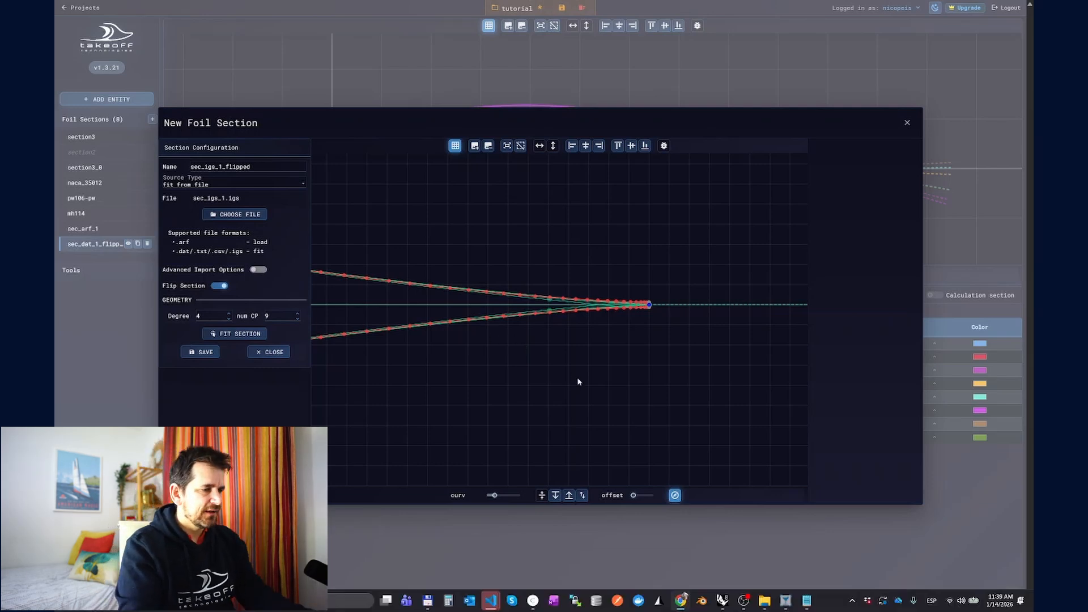
Step: Switch to Rhino and examine the whole lifting surface in the Right, Perspective and Top views
{"action": "key", "text": "alt+Tab"}
{"action": "left_click", "coordinate": [493, 417]}
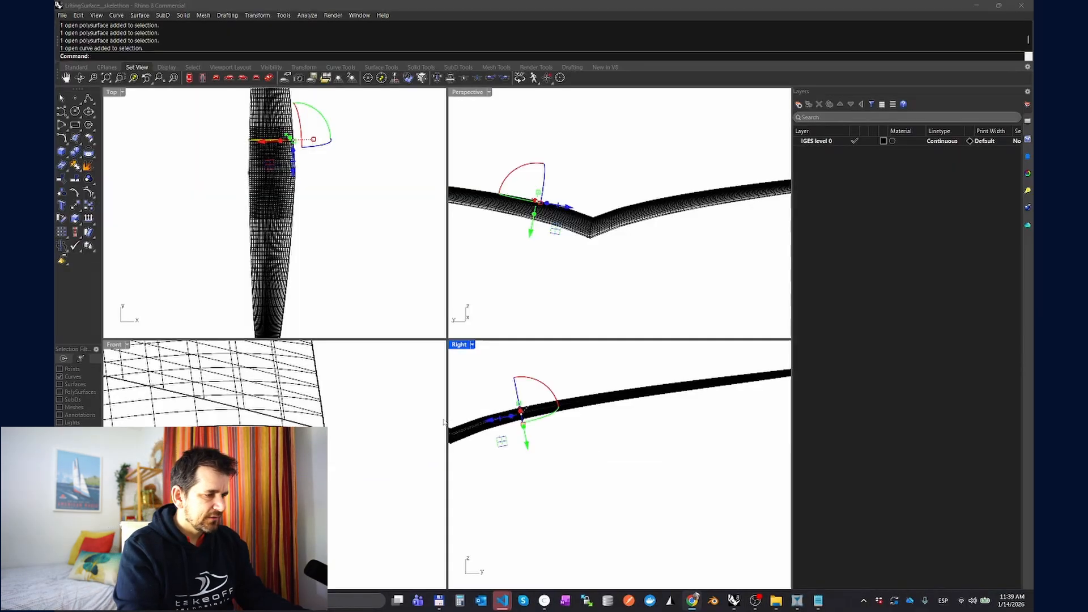
{"action": "scroll", "coordinate": [564, 389], "scroll_direction": "down", "scroll_amount": 6}
{"action": "left_click", "coordinate": [602, 409]}
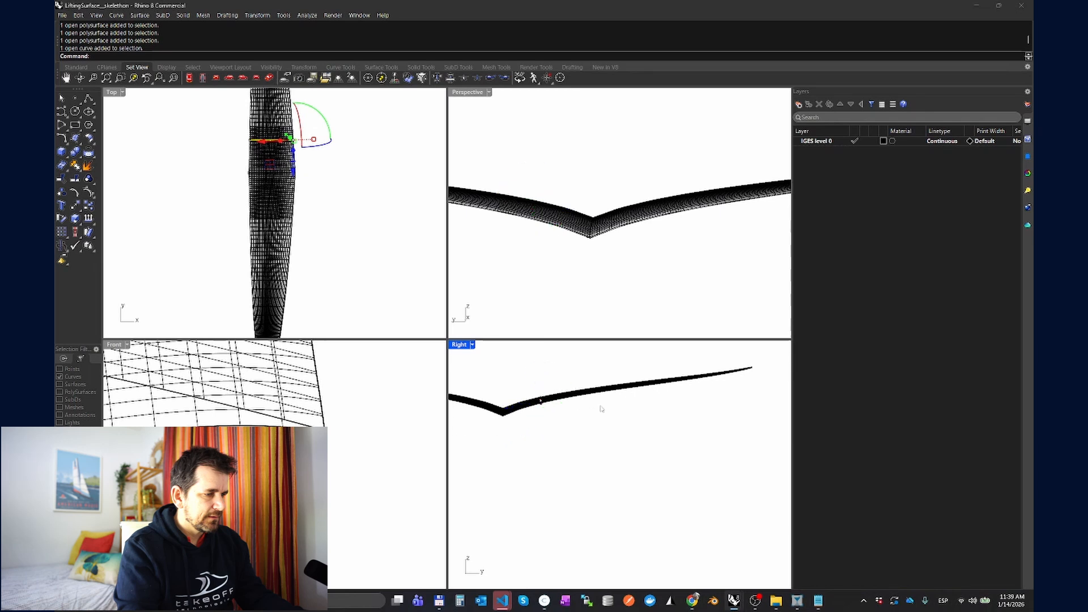
{"action": "left_click_drag", "start_coordinate": [586, 414], "coordinate": [639, 422]}
{"action": "scroll", "coordinate": [587, 242], "scroll_direction": "down", "scroll_amount": 4}
{"action": "scroll", "coordinate": [586, 242], "scroll_direction": "down", "scroll_amount": 2}
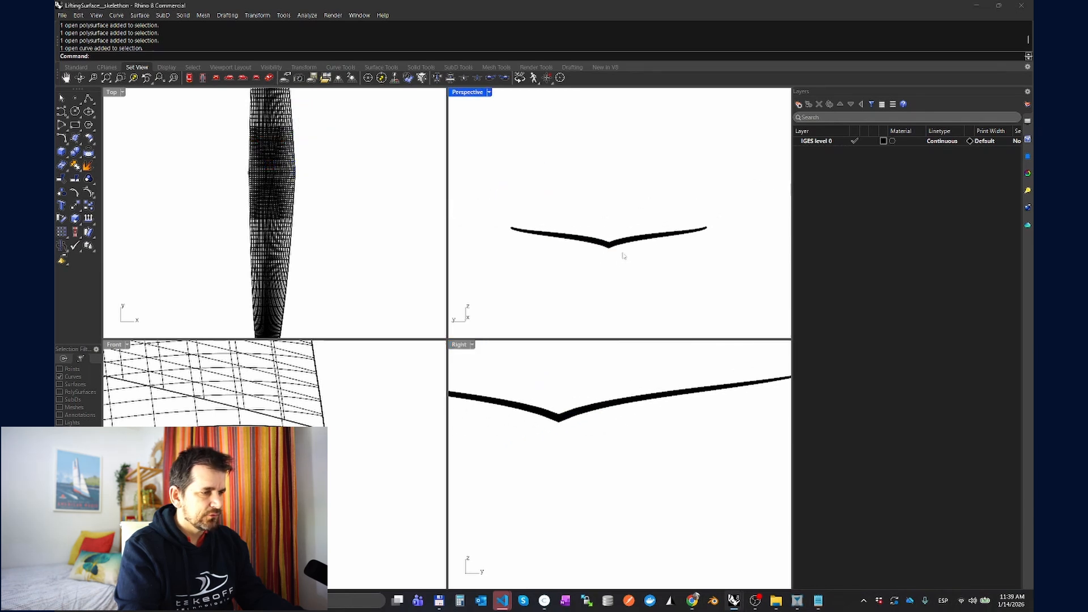
{"action": "scroll", "coordinate": [495, 168], "scroll_direction": "up", "scroll_amount": 1}
{"action": "double_click", "coordinate": [464, 93]}
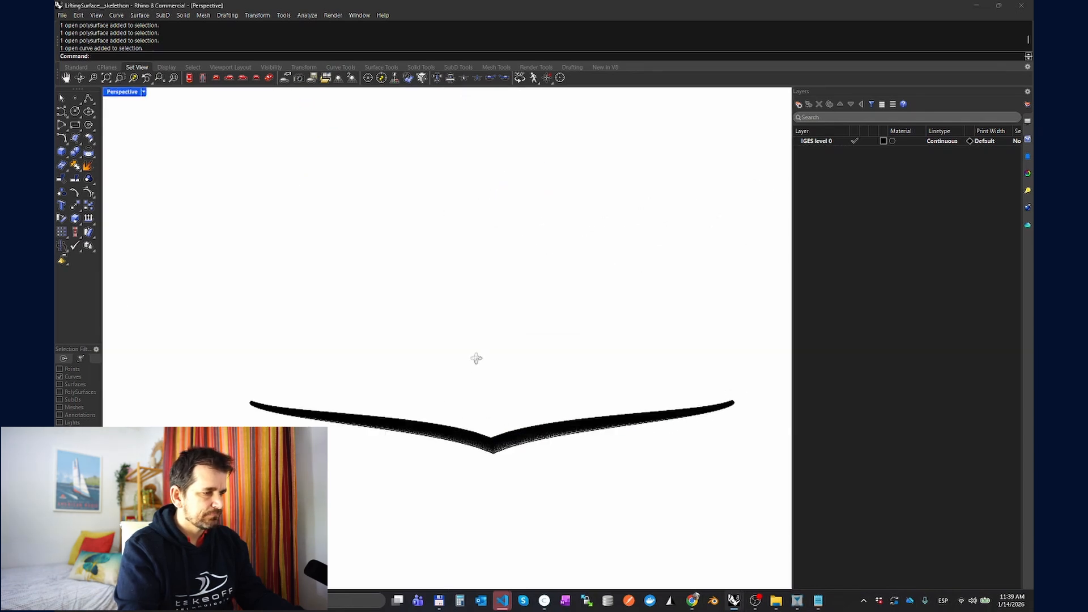
{"action": "left_click_drag", "start_coordinate": [476, 357], "coordinate": [208, 145]}
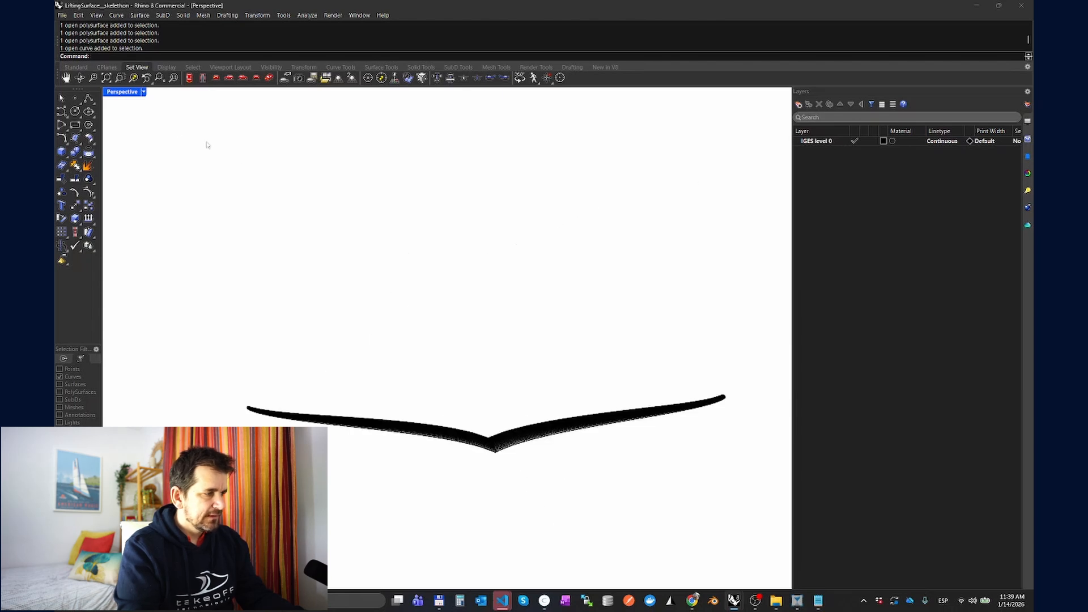
{"action": "double_click", "coordinate": [134, 98]}
{"action": "left_click", "coordinate": [255, 233]}
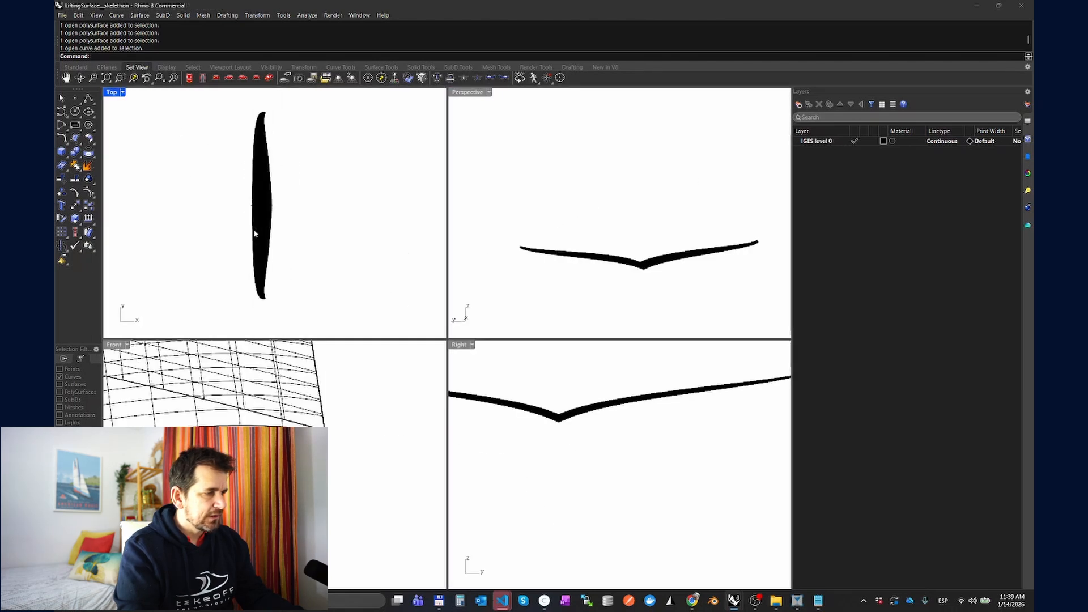
Step: In the Right view, select the whole lifting surface and cut a Section roughly perpendicular to the left wing half, near the centre
{"action": "left_click", "coordinate": [604, 435]}
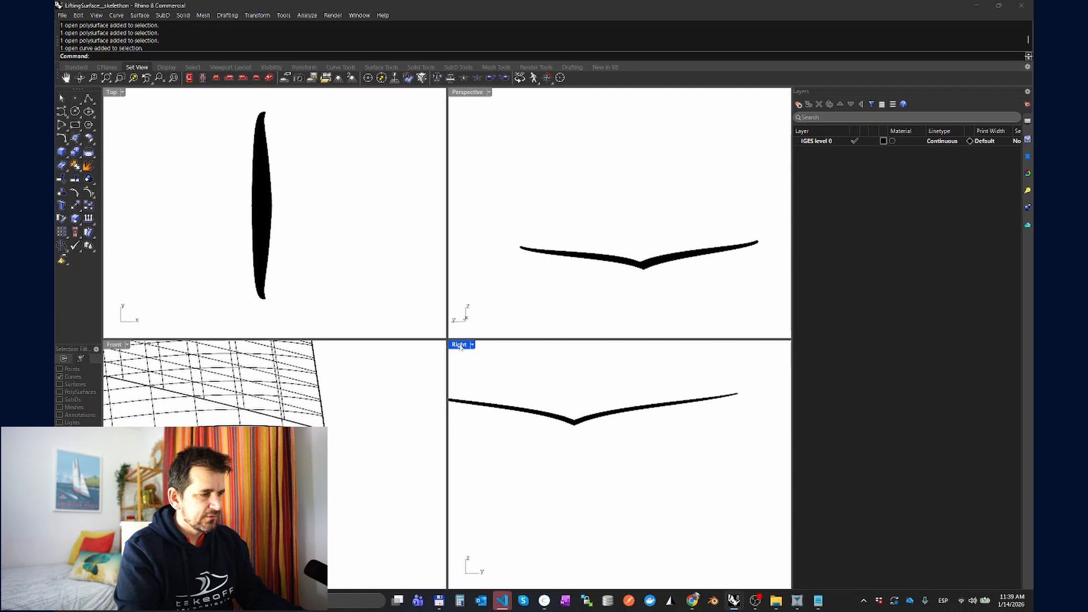
{"action": "double_click", "coordinate": [461, 345]}
{"action": "left_click_drag", "start_coordinate": [315, 259], "coordinate": [475, 358]}
{"action": "scroll", "coordinate": [476, 358], "scroll_direction": "down", "scroll_amount": 2}
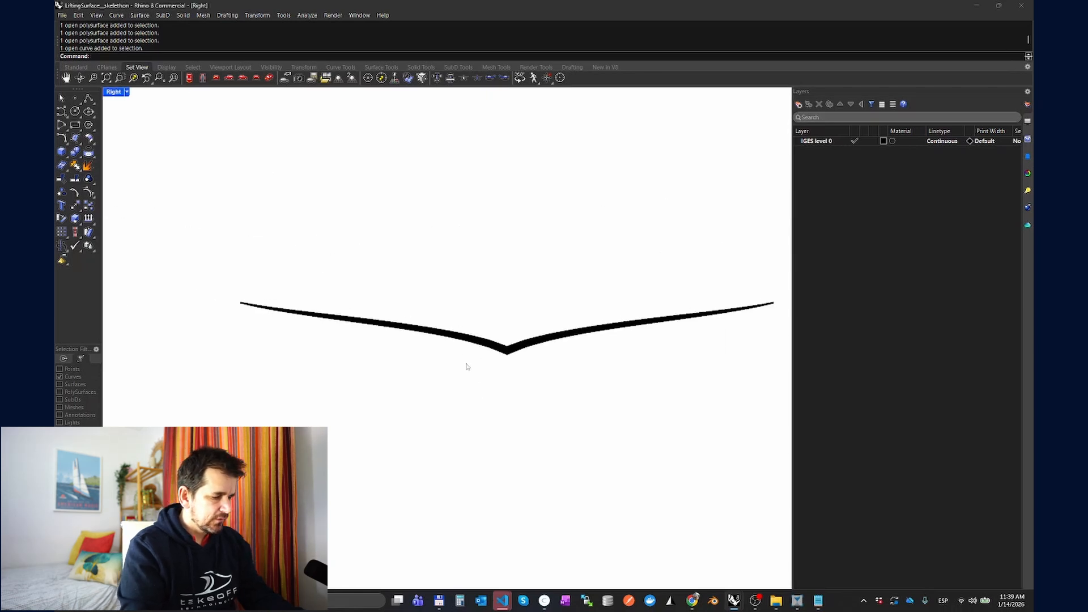
{"action": "left_click_drag", "start_coordinate": [233, 229], "coordinate": [722, 432]}
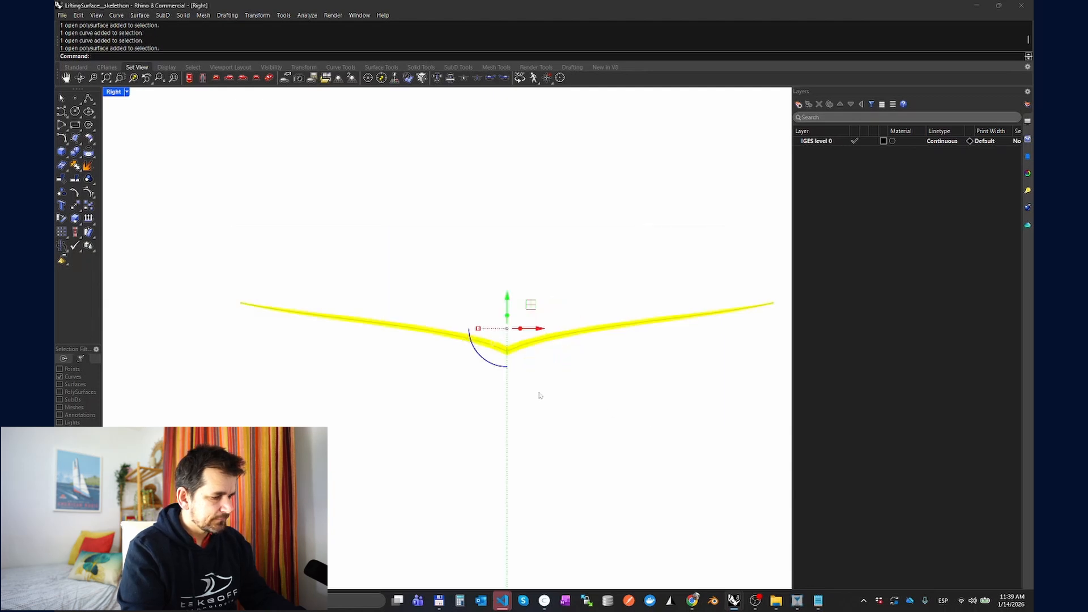
{"action": "type", "text": "Section"}
{"action": "key", "text": "Return"}
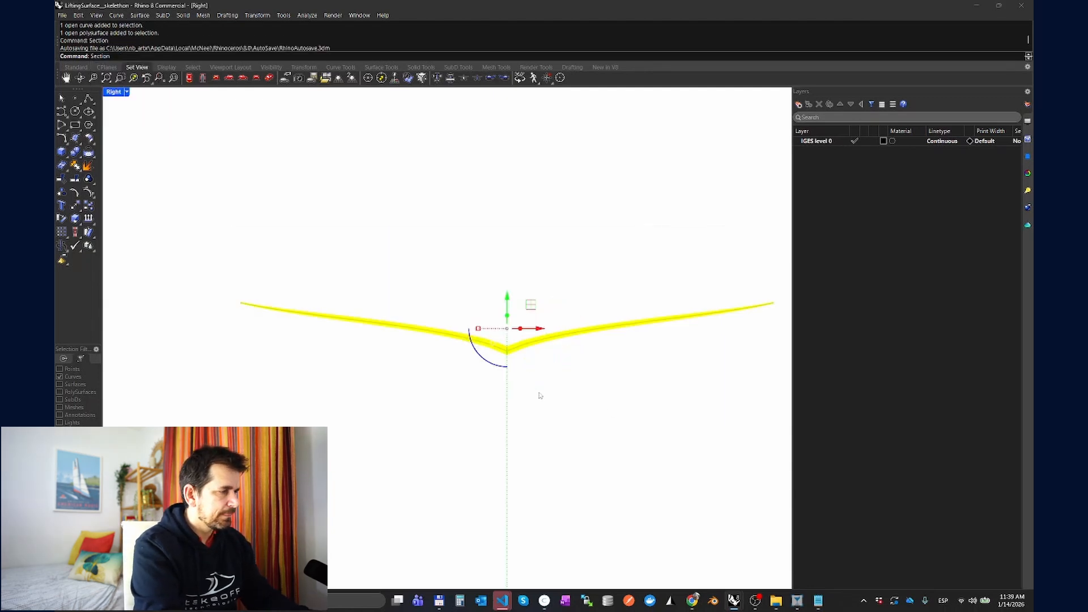
{"action": "scroll", "coordinate": [437, 341], "scroll_direction": "up", "scroll_amount": 3}
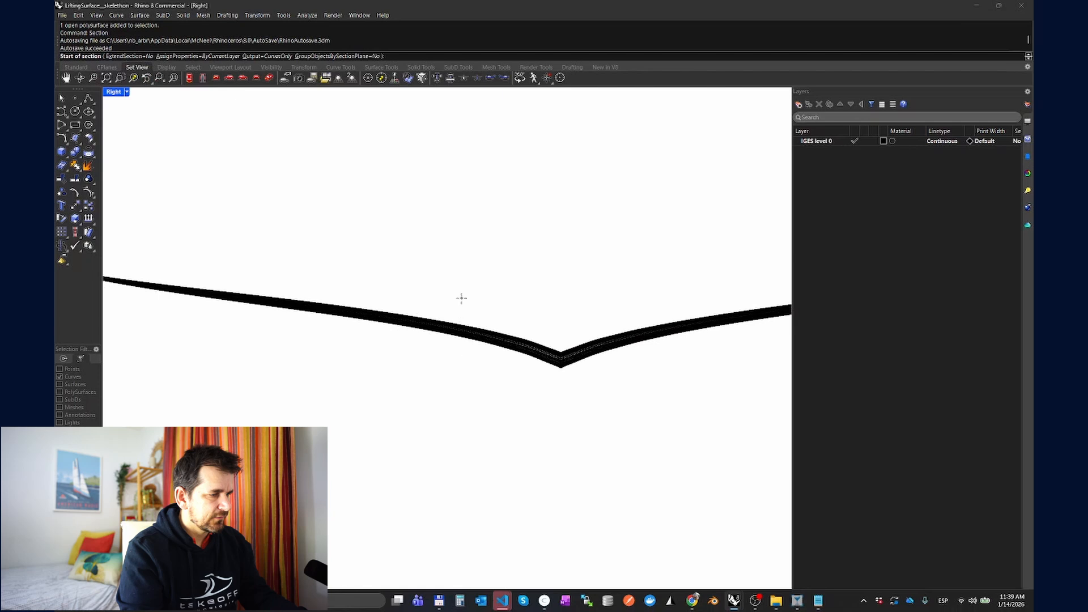
{"action": "left_click", "coordinate": [461, 298]}
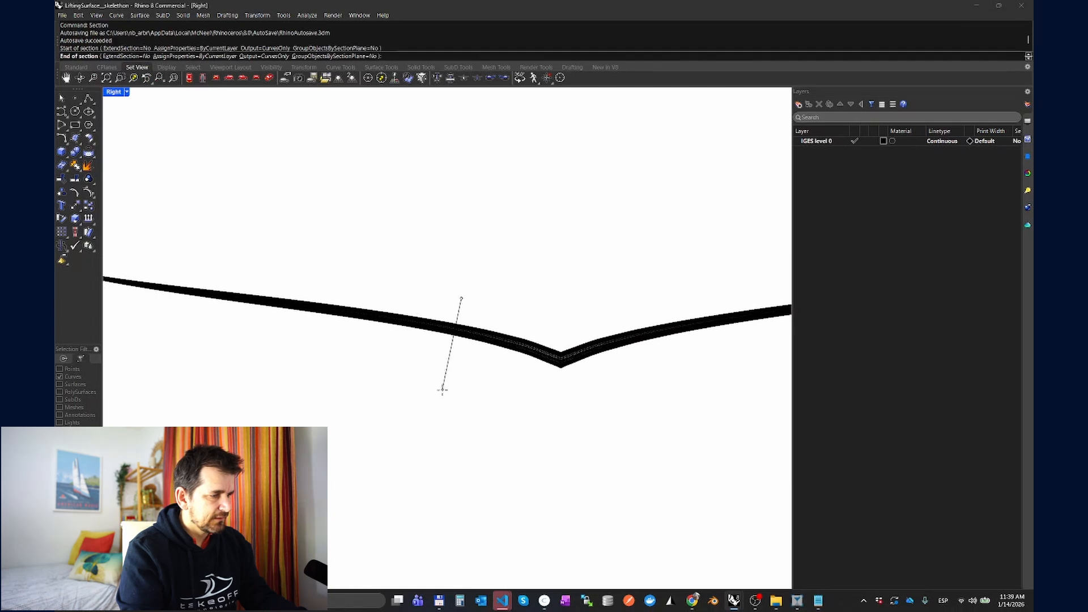
{"action": "left_click", "coordinate": [442, 390]}
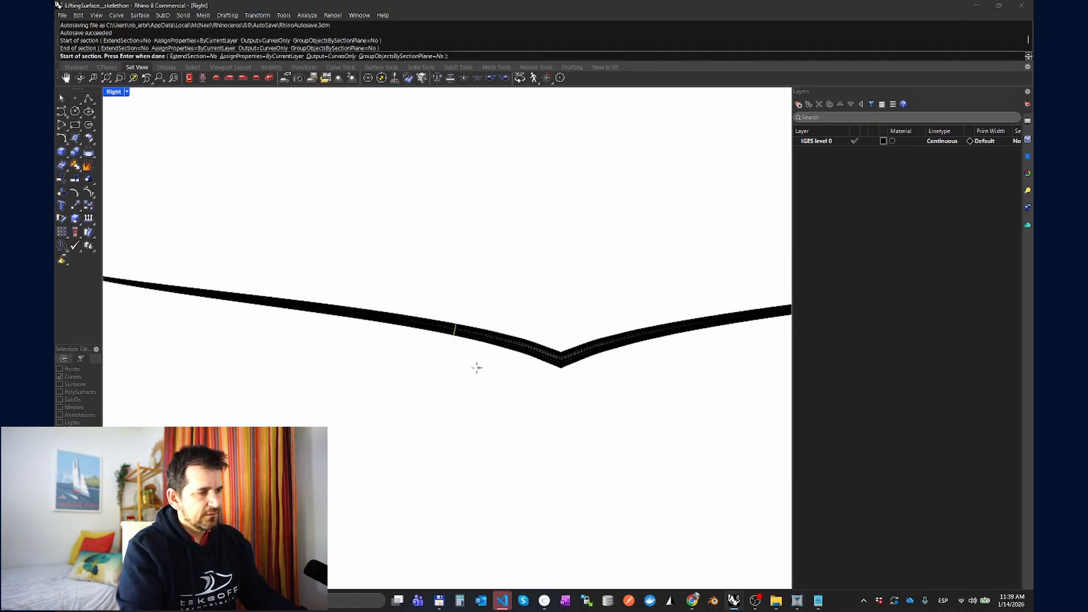
Step: Export the selected section curve to the desktop as an IGES file named test_section, keeping the default IGES export options
{"action": "left_click", "coordinate": [63, 15]}
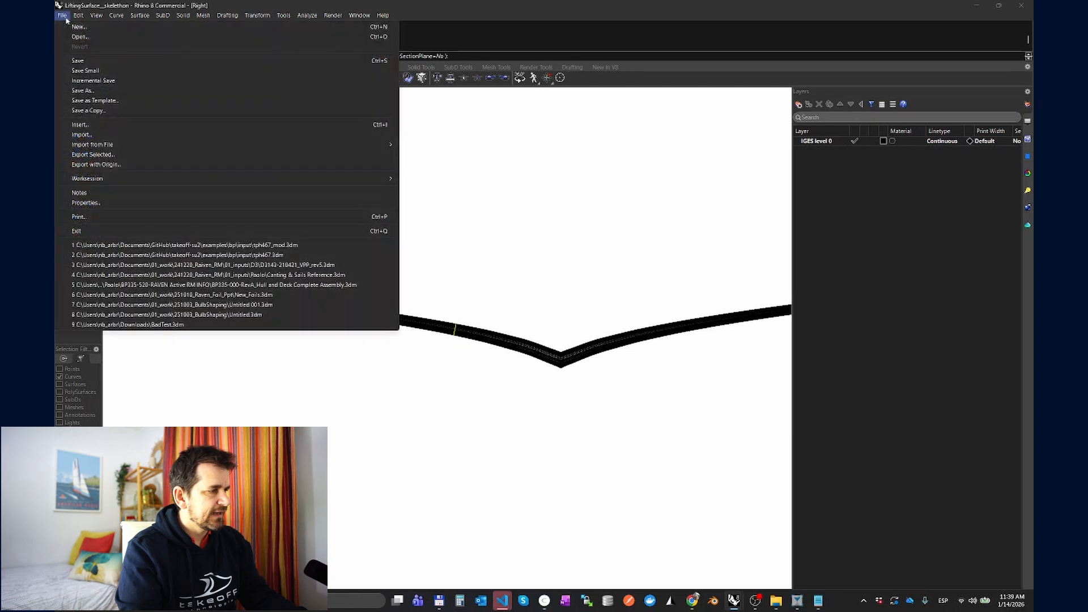
{"action": "left_click", "coordinate": [113, 157]}
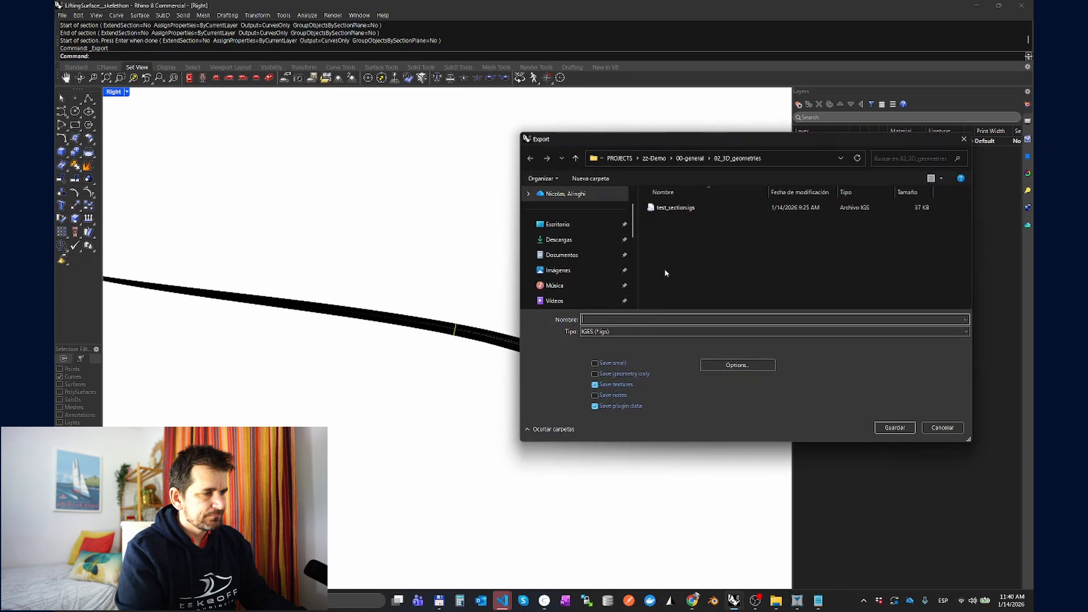
{"action": "left_click", "coordinate": [572, 224]}
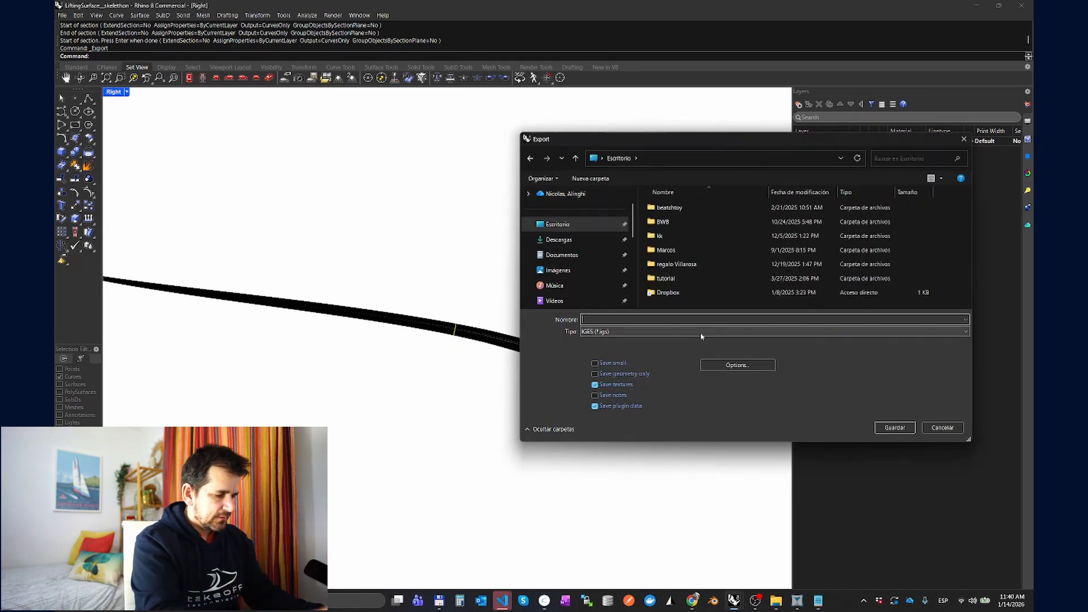
{"action": "type", "text": "test_section"}
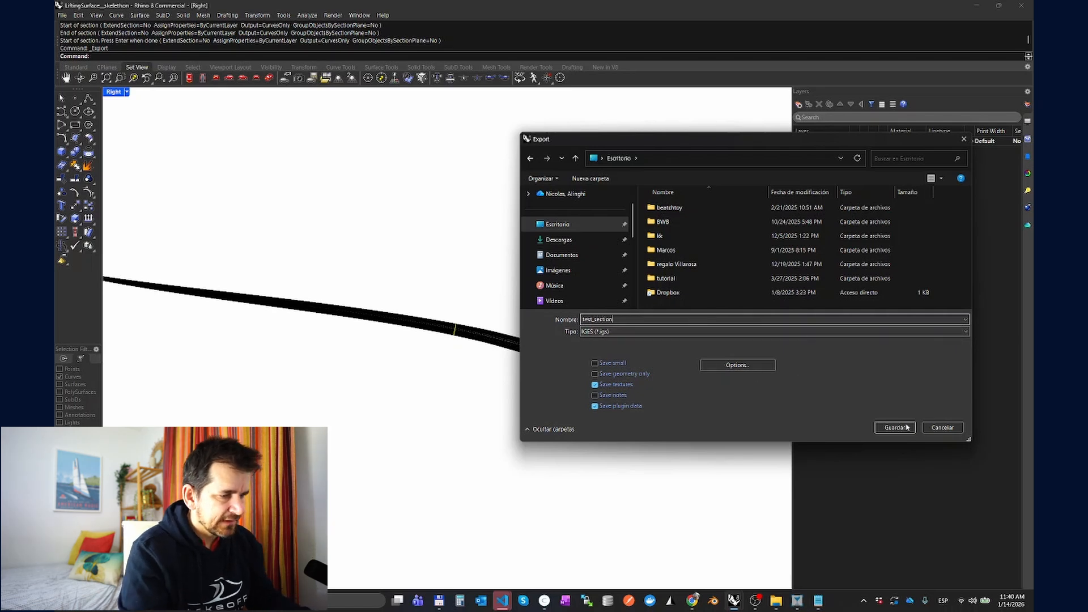
{"action": "left_click", "coordinate": [907, 427]}
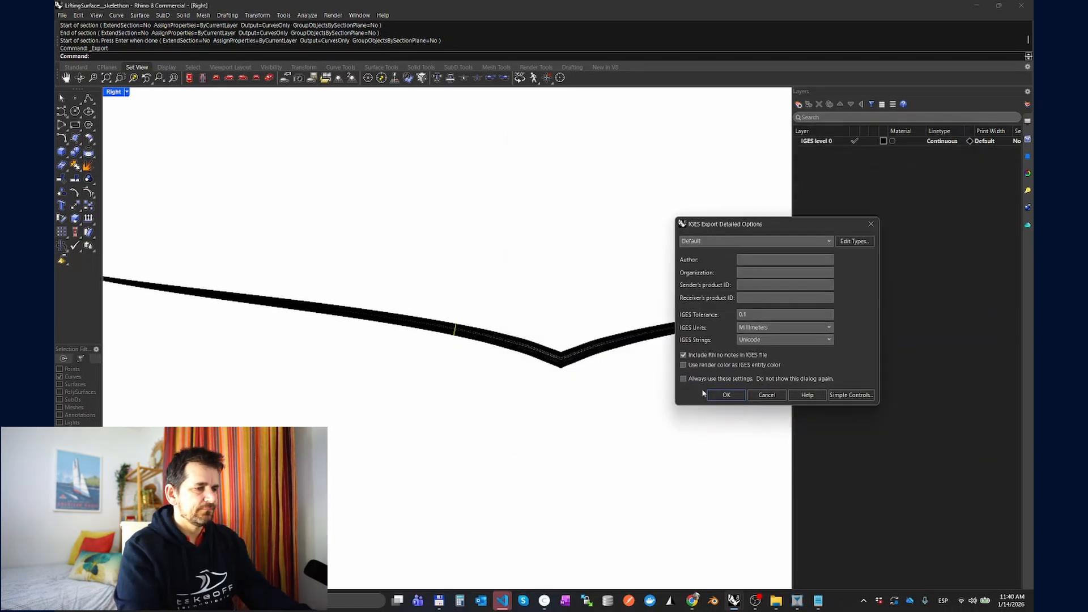
{"action": "left_click", "coordinate": [723, 394]}
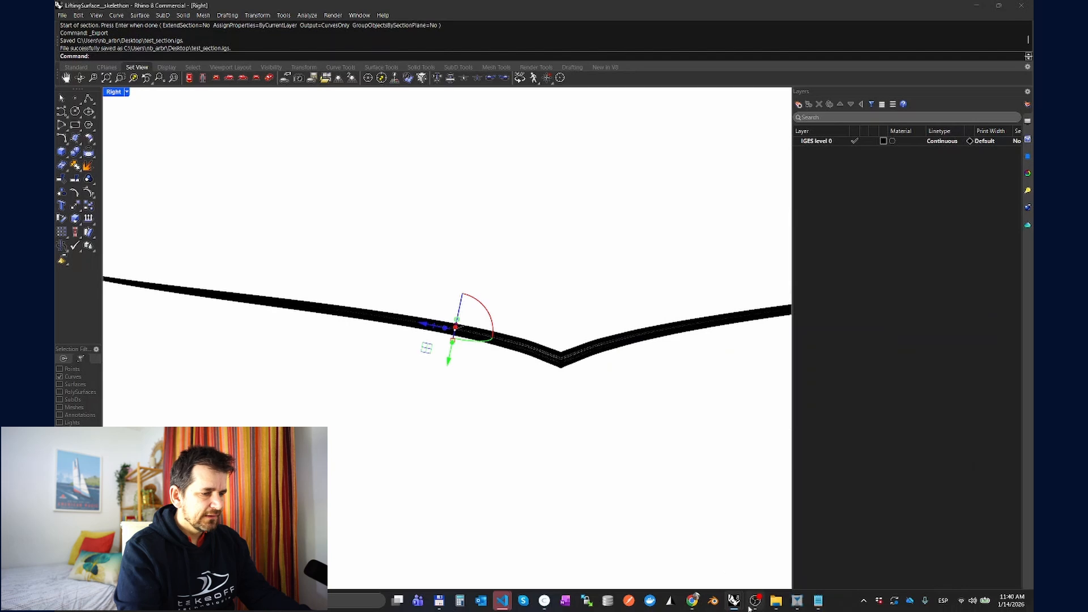
Step: Switch back to the Takeoff web app and load test_section.igs from the desktop as the new foil section's source file
{"action": "key", "text": "alt+Tab"}
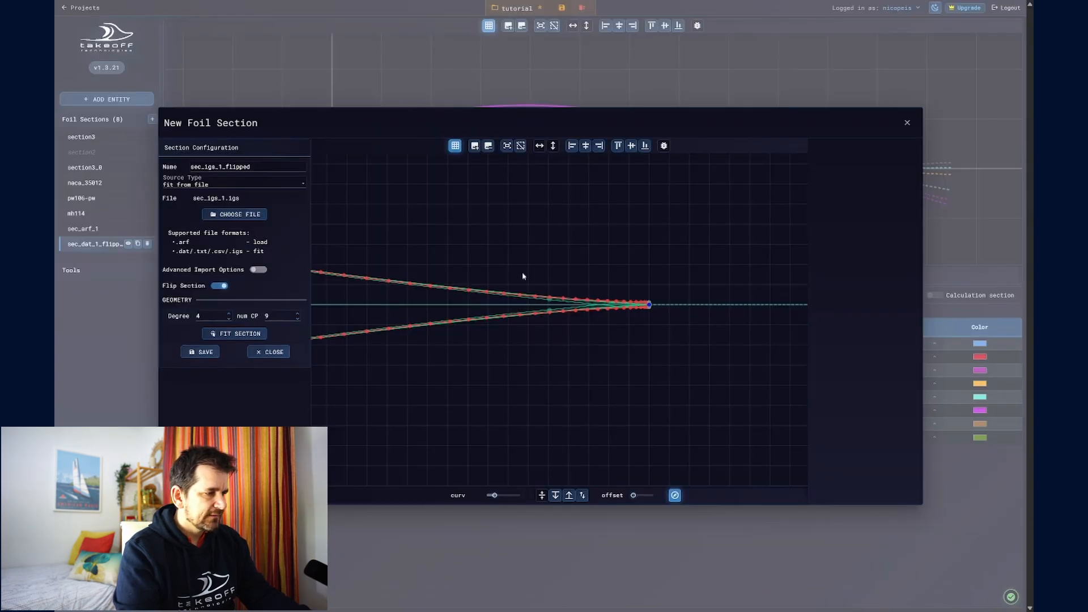
{"action": "scroll", "coordinate": [523, 276], "scroll_direction": "down", "scroll_amount": 3}
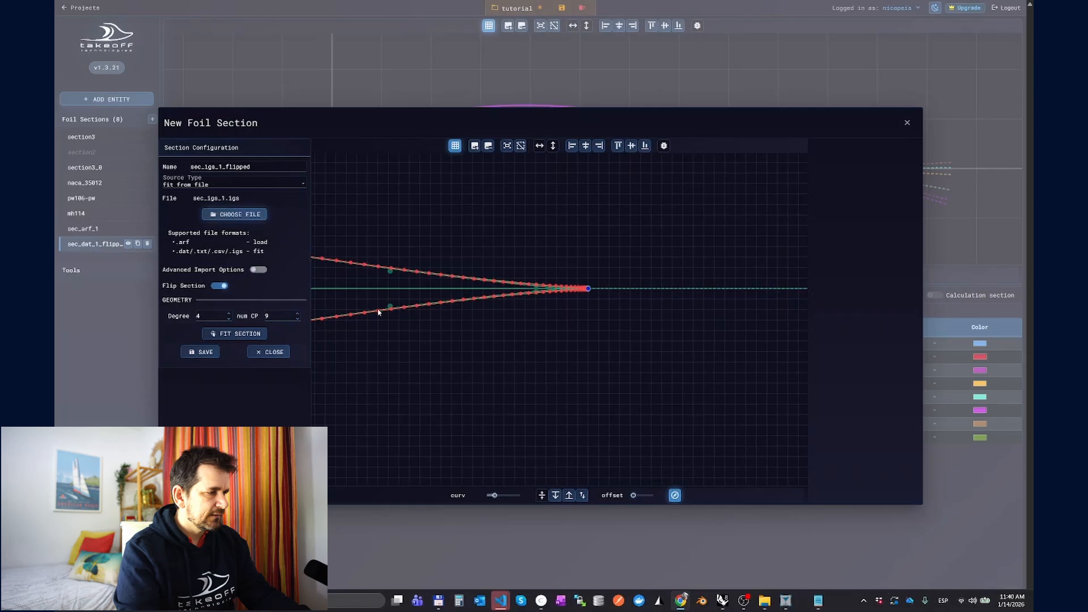
{"action": "left_click", "coordinate": [235, 215]}
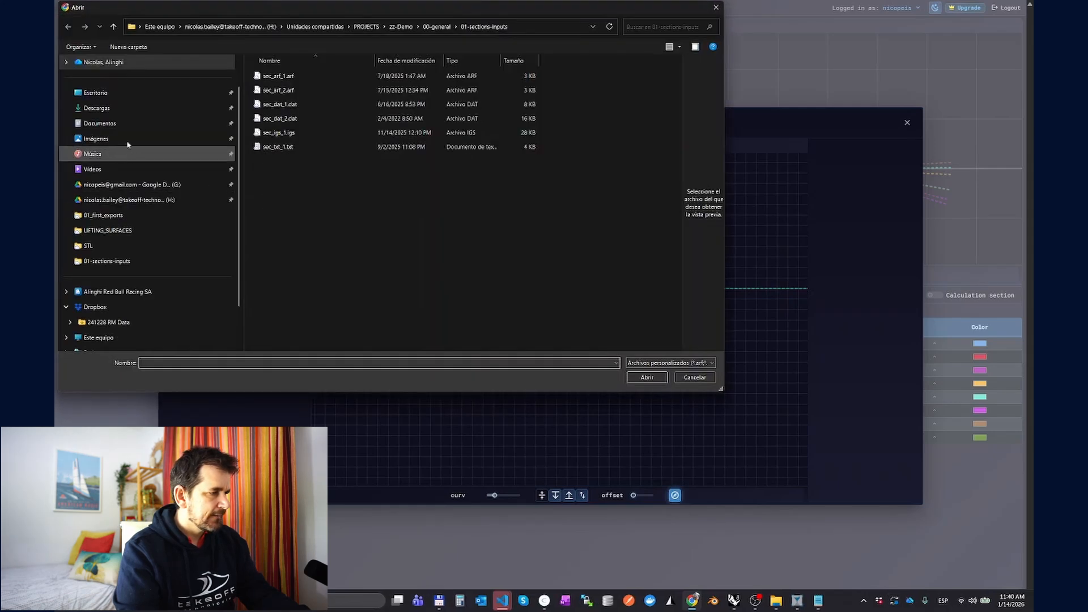
{"action": "left_click", "coordinate": [97, 92]}
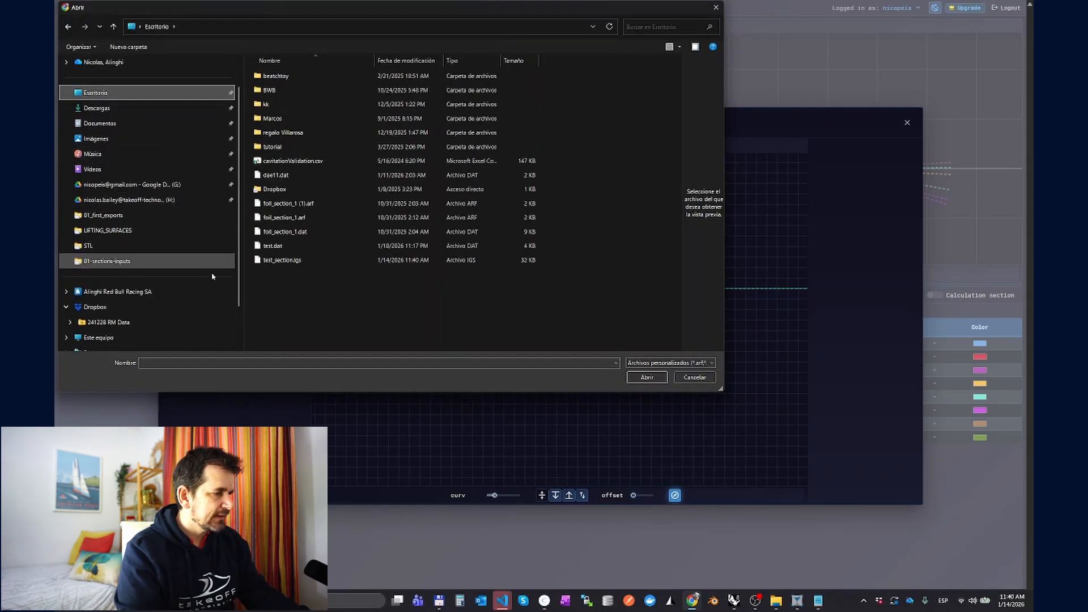
{"action": "left_click", "coordinate": [288, 261]}
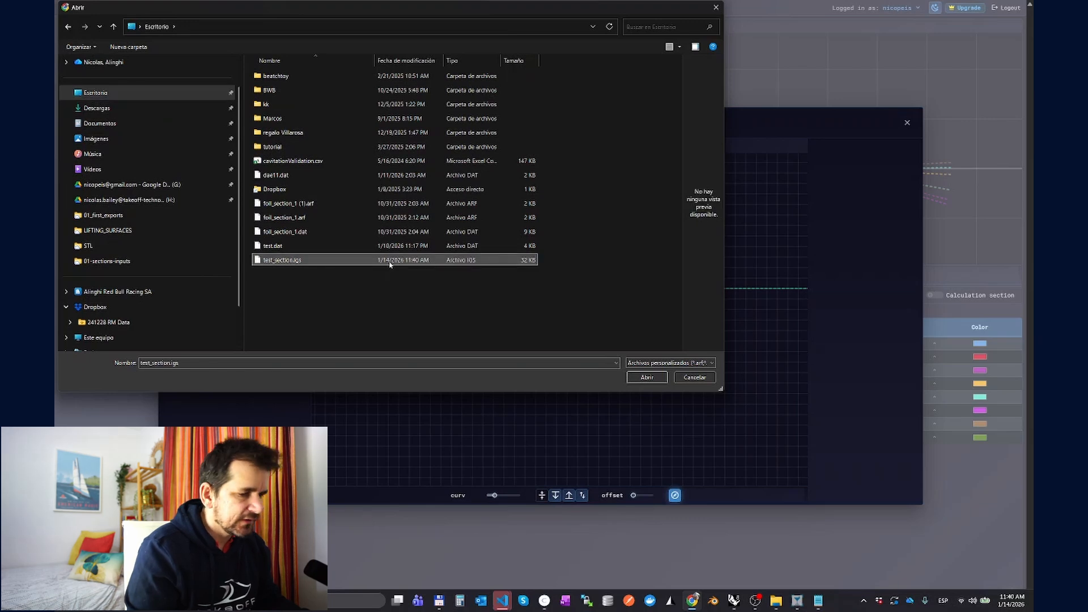
{"action": "double_click", "coordinate": [297, 261]}
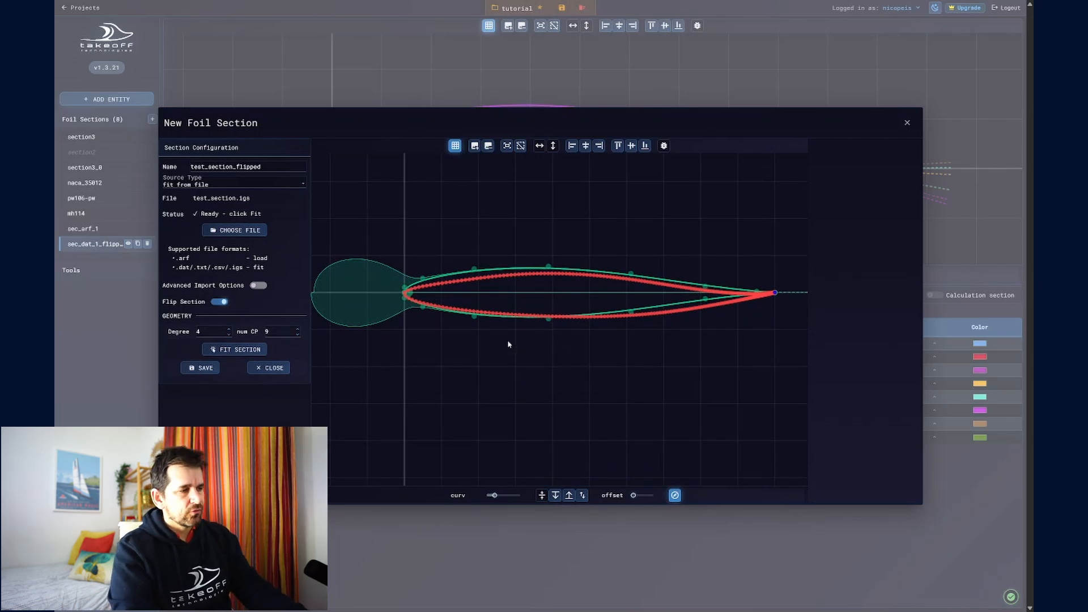
Step: Fit the imported test_section without flipping it, and save it as a new foil section
{"action": "left_click_drag", "start_coordinate": [661, 338], "coordinate": [639, 335]}
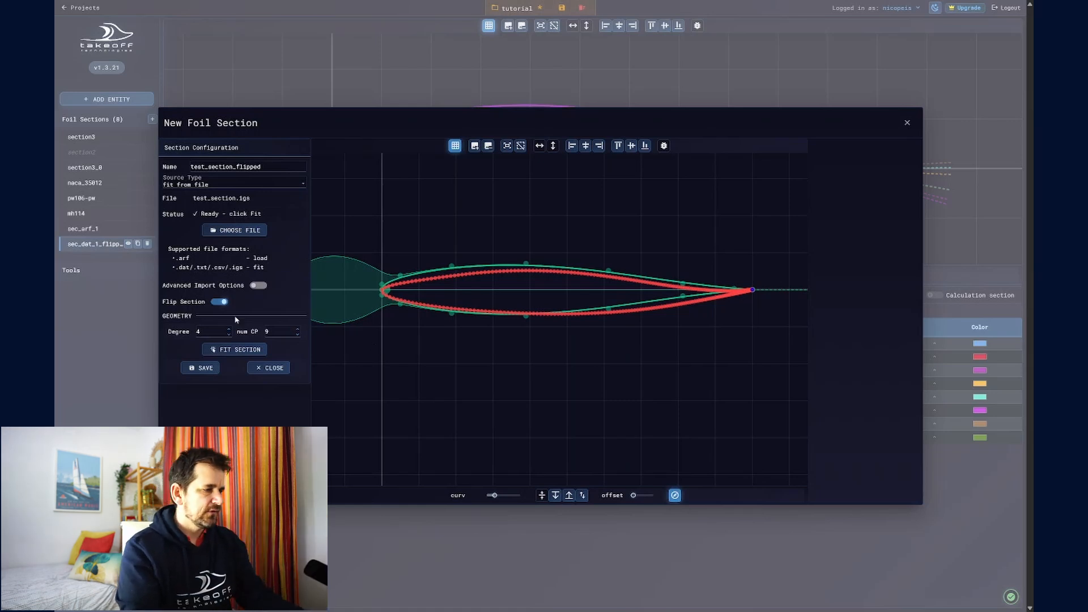
{"action": "left_click", "coordinate": [258, 352]}
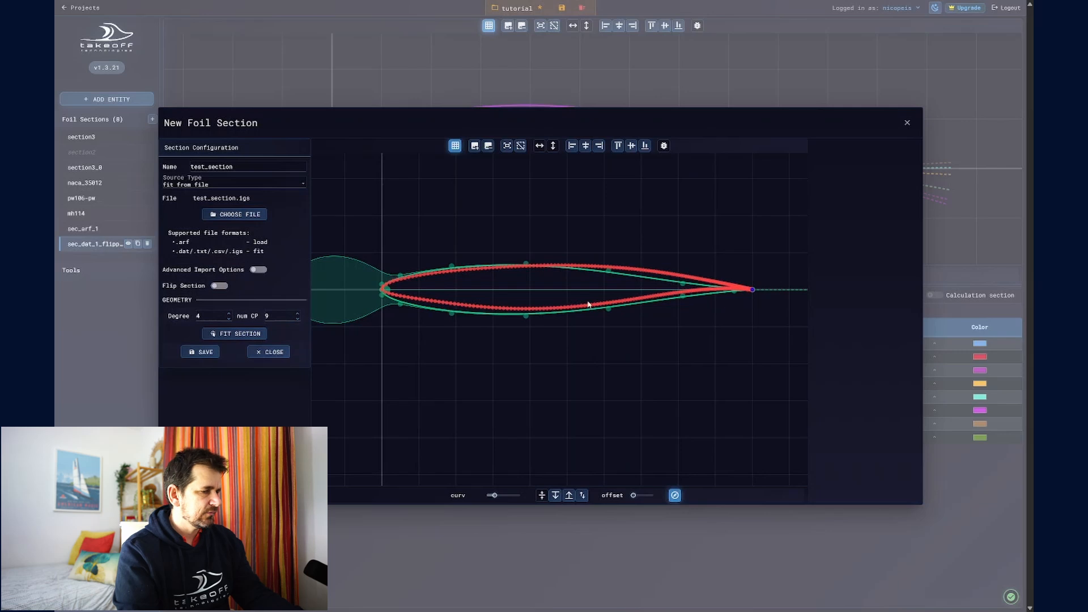
{"action": "left_click", "coordinate": [235, 333]}
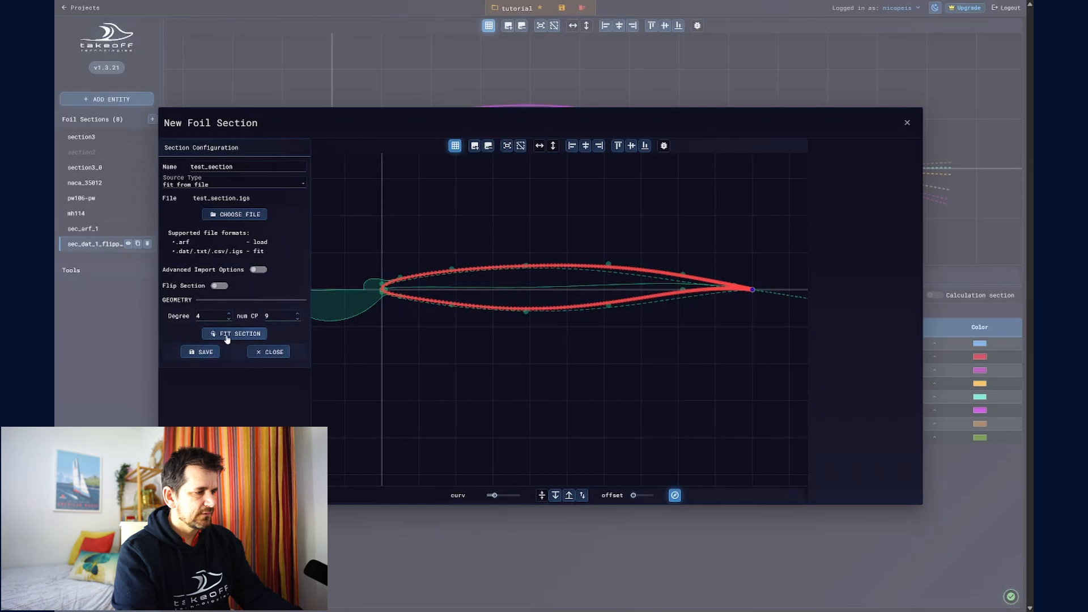
{"action": "left_click", "coordinate": [204, 351]}
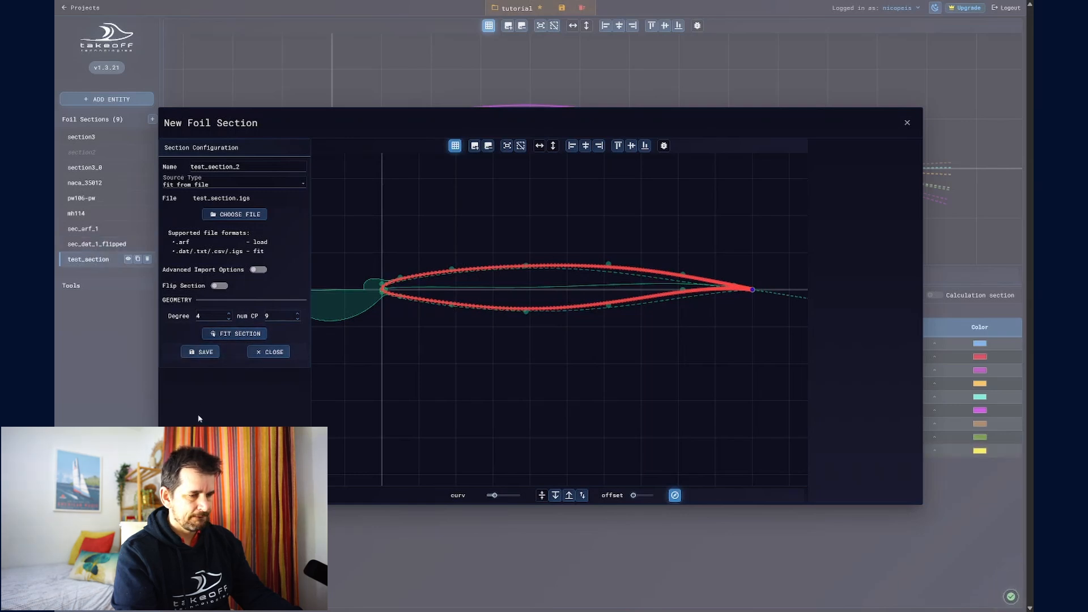
{"action": "left_click", "coordinate": [906, 123]}
Step: Increase the vertical offset between the foil sections so that all of them are spread apart in the plot
{"action": "scroll", "coordinate": [534, 212], "scroll_direction": "down", "scroll_amount": 3}
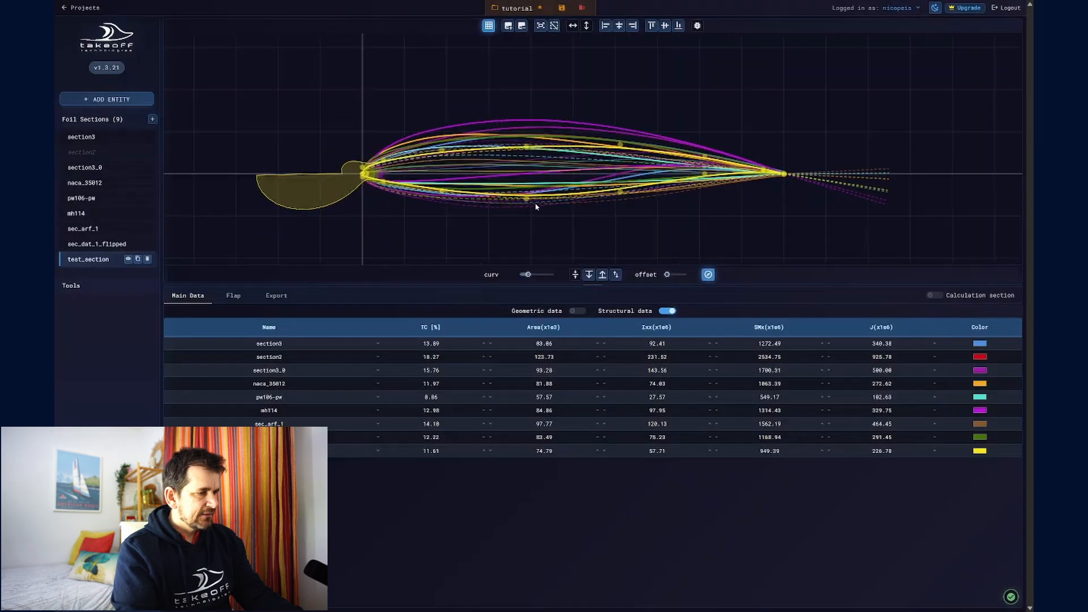
{"action": "left_click", "coordinate": [676, 274]}
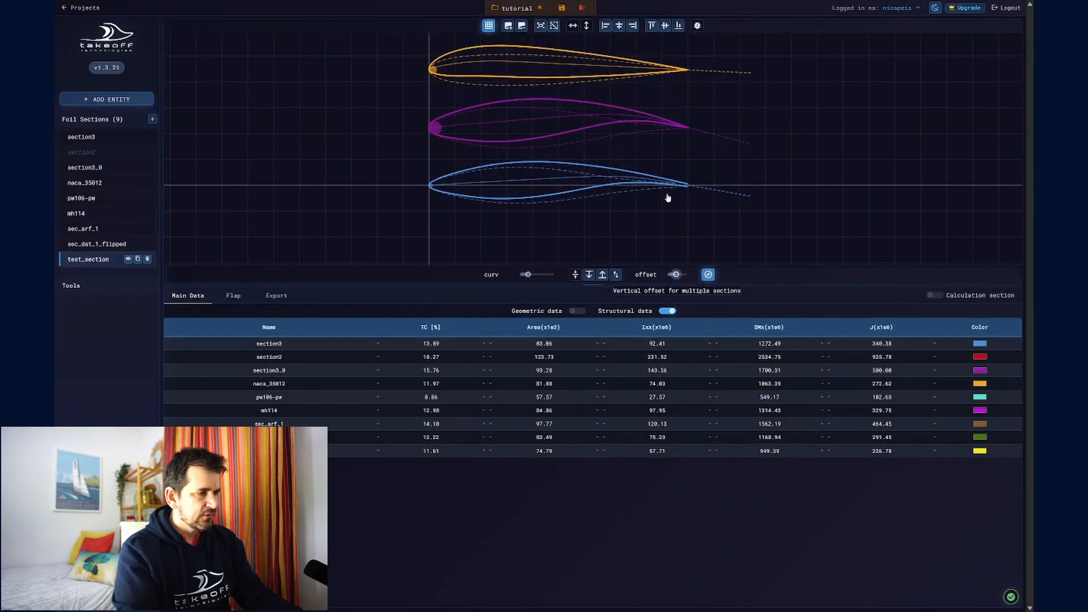
{"action": "scroll", "coordinate": [716, 161], "scroll_direction": "down", "scroll_amount": 5}
{"action": "left_click_drag", "start_coordinate": [729, 160], "coordinate": [675, 201]}
{"action": "scroll", "coordinate": [676, 201], "scroll_direction": "up", "scroll_amount": 3}
{"action": "left_click_drag", "start_coordinate": [676, 277], "coordinate": [678, 277]}
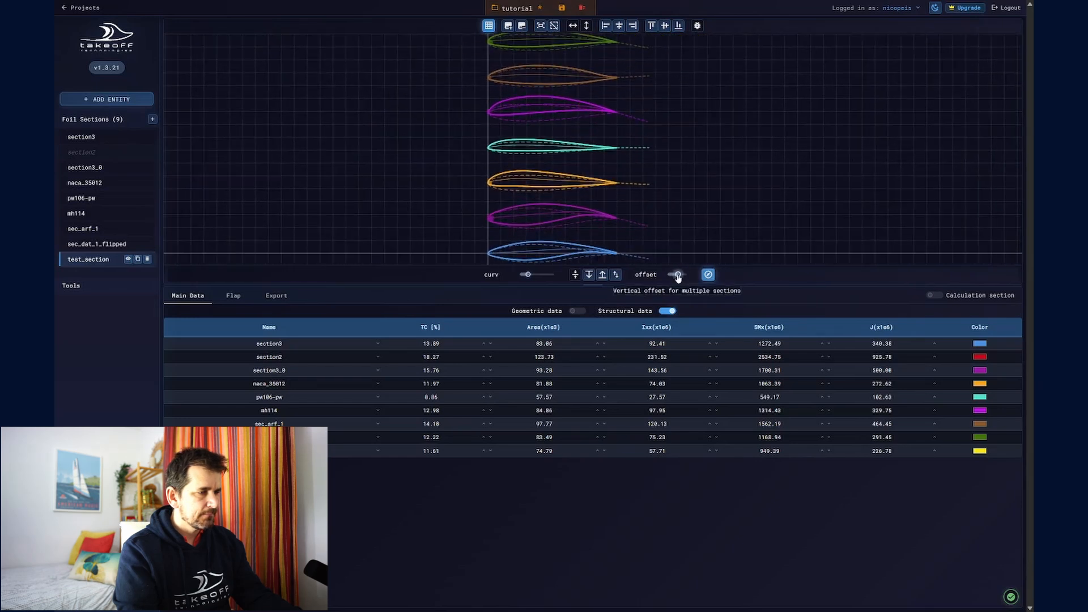
{"action": "scroll", "coordinate": [675, 221], "scroll_direction": "down", "scroll_amount": 3}
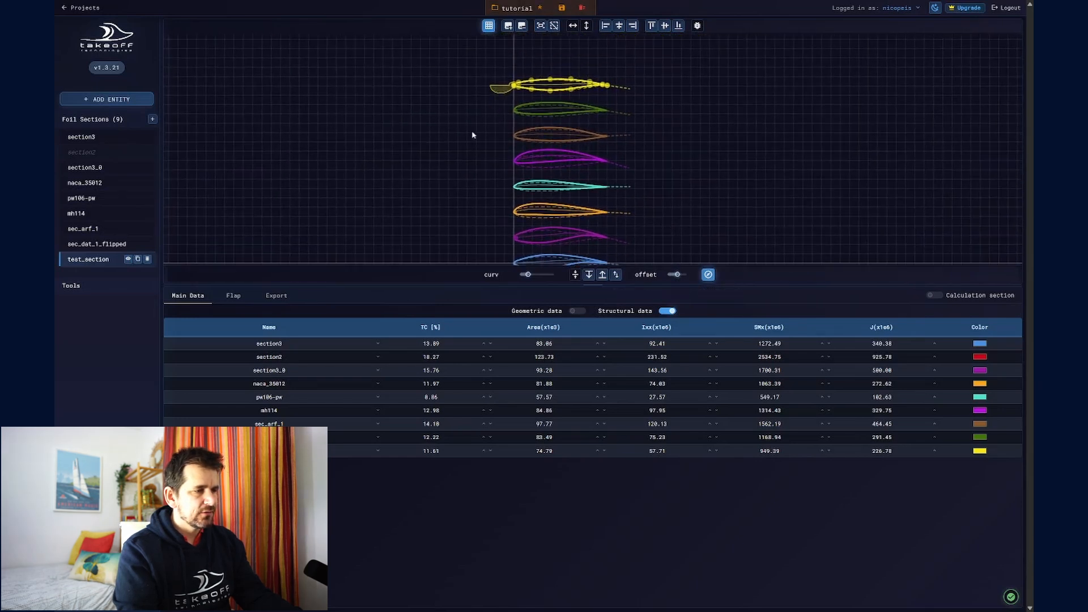
{"action": "left_click_drag", "start_coordinate": [638, 174], "coordinate": [646, 139]}
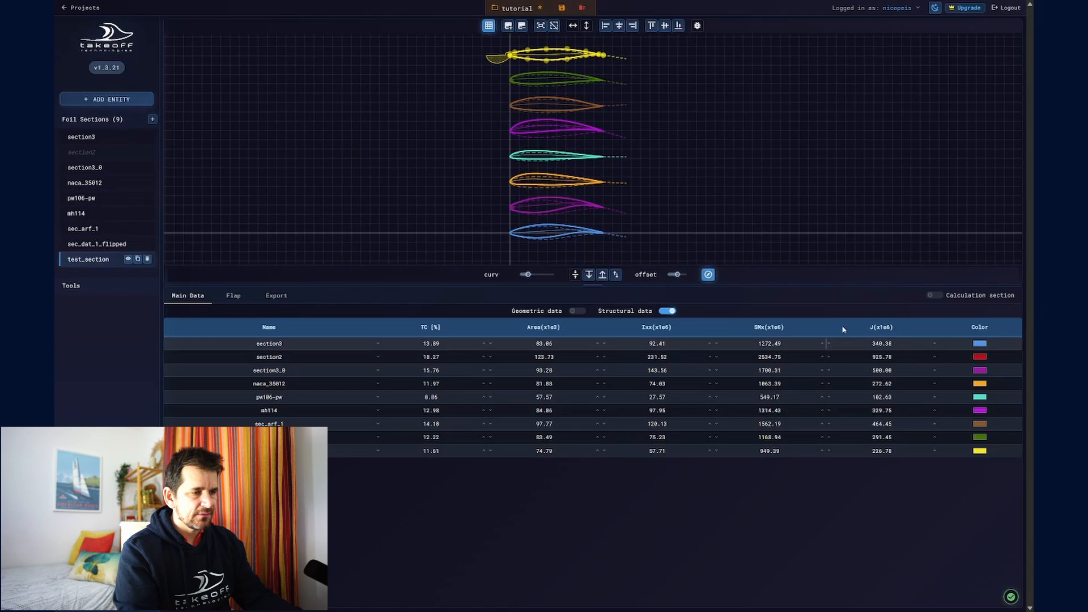
Step: Show the geometric data together with the structural data in the sections' main data table
{"action": "left_click", "coordinate": [579, 311]}
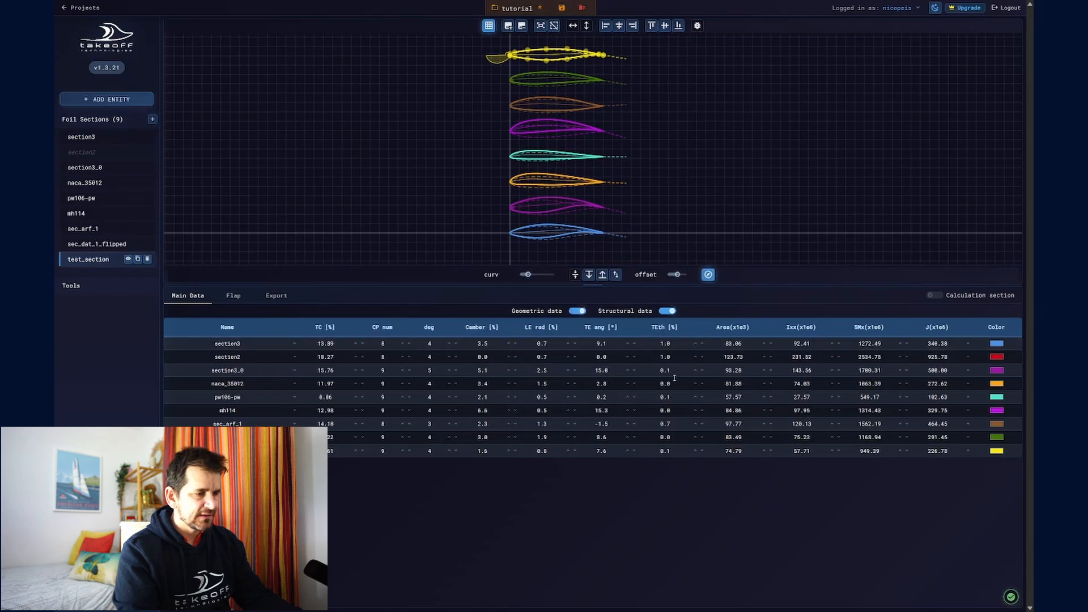
{"action": "left_click", "coordinate": [668, 311]}
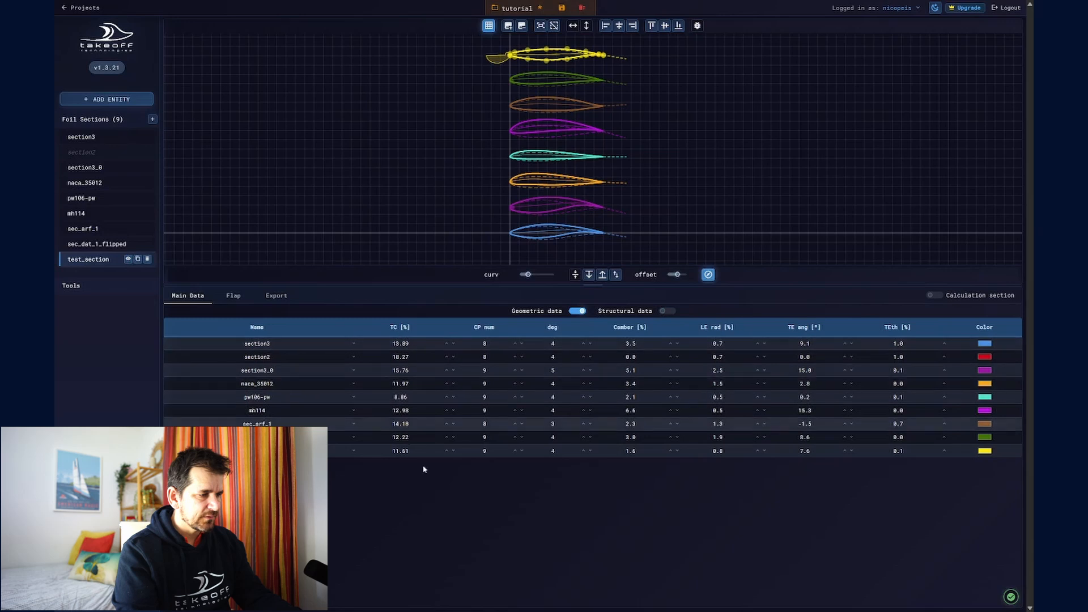
{"action": "left_click", "coordinate": [667, 311]}
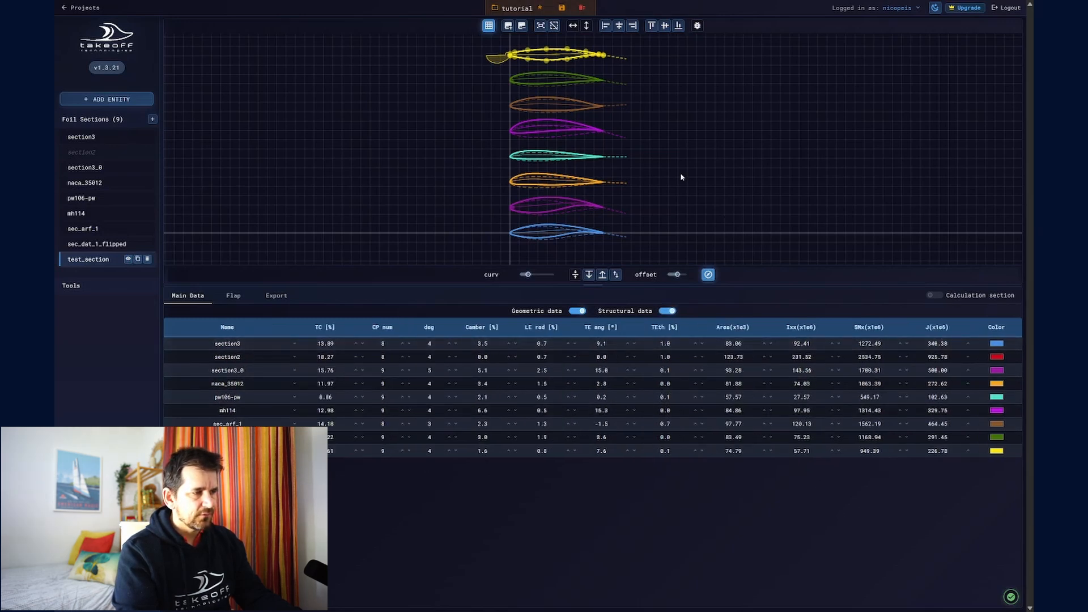
{"action": "scroll", "coordinate": [680, 177], "scroll_direction": "down", "scroll_amount": 3}
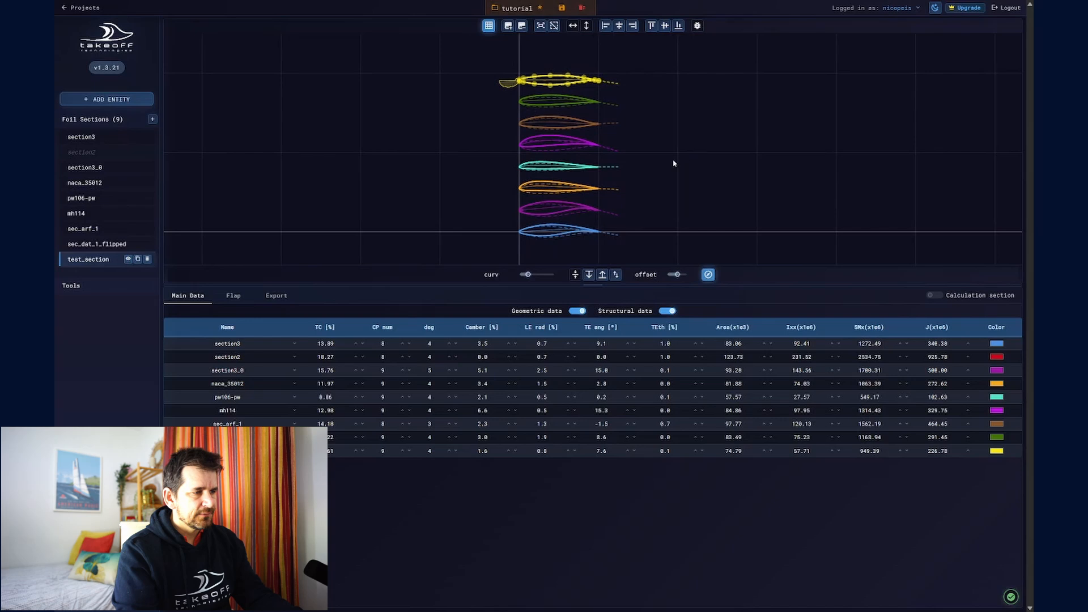